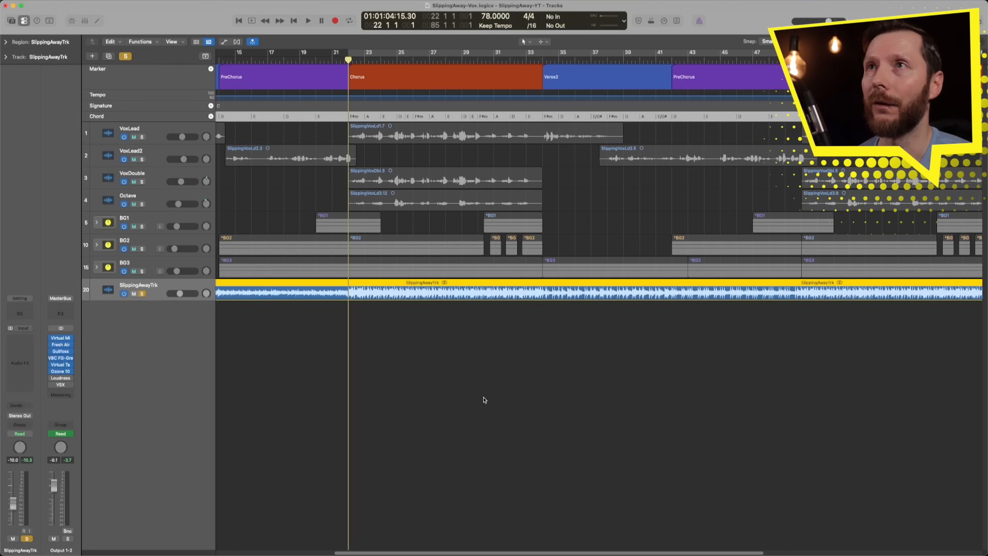
Step: Extract only the Piano stem from the SlippingAwayTrk region with Stem Splitter, excluding vocals, drums, bass, guitar and other
scroll(484, 398, up, 5)
scroll(484, 398, up, 2)
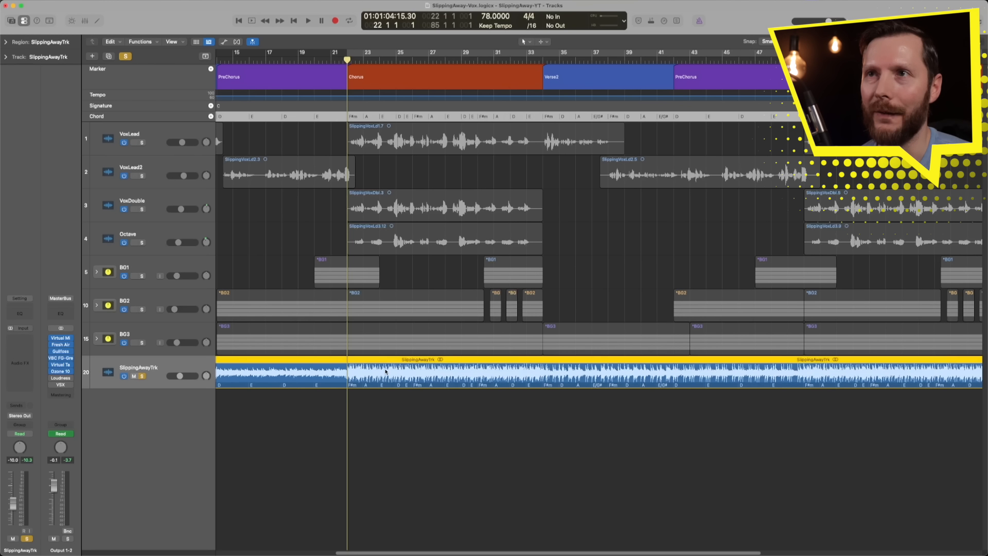
right_click(386, 371)
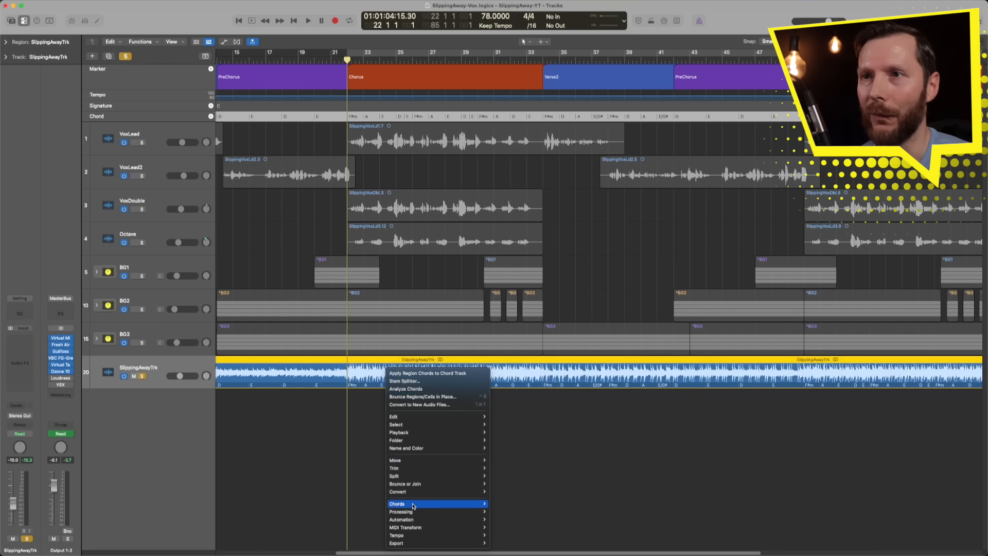
mouse_move(413, 512)
click(507, 507)
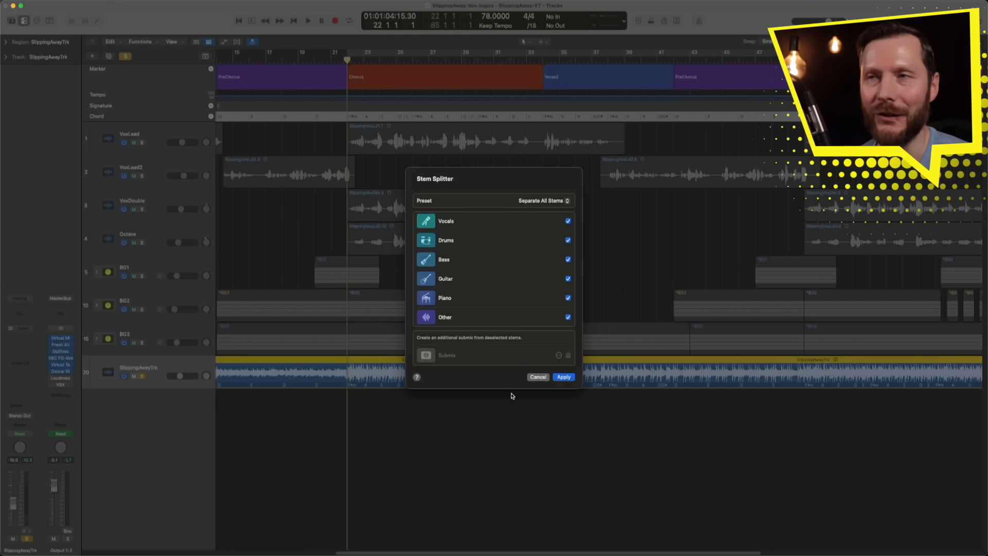
click(567, 220)
click(568, 240)
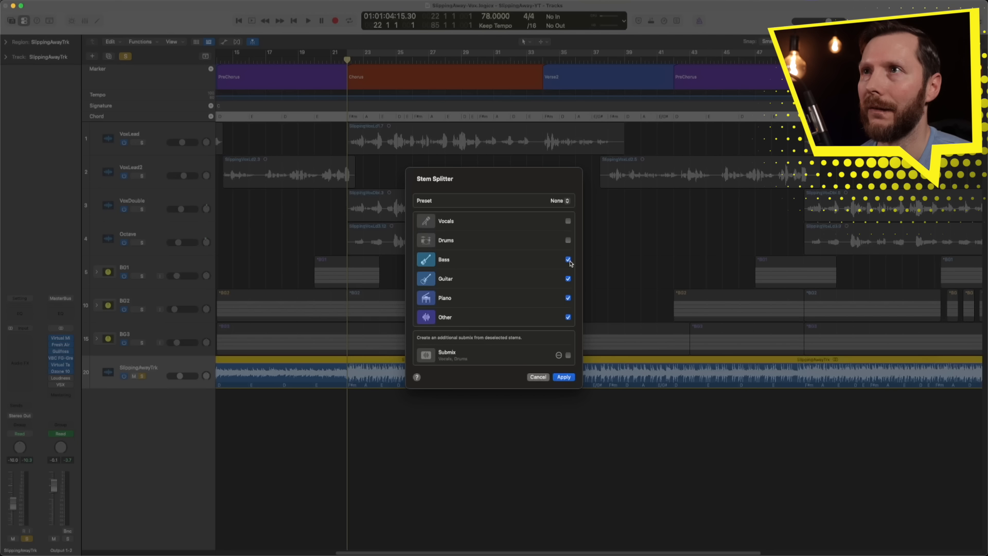
click(568, 278)
click(568, 259)
click(568, 317)
click(563, 377)
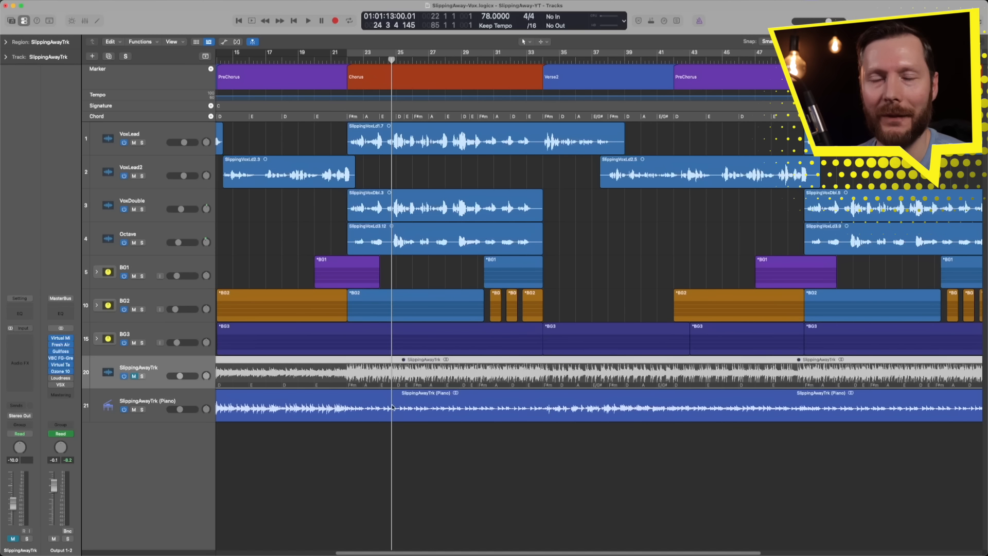
Step: Move the SlippingAwayTrk (Piano) track above the original SlippingAwayTrk track and toggle its solo on and off
drag(173, 403, 190, 366)
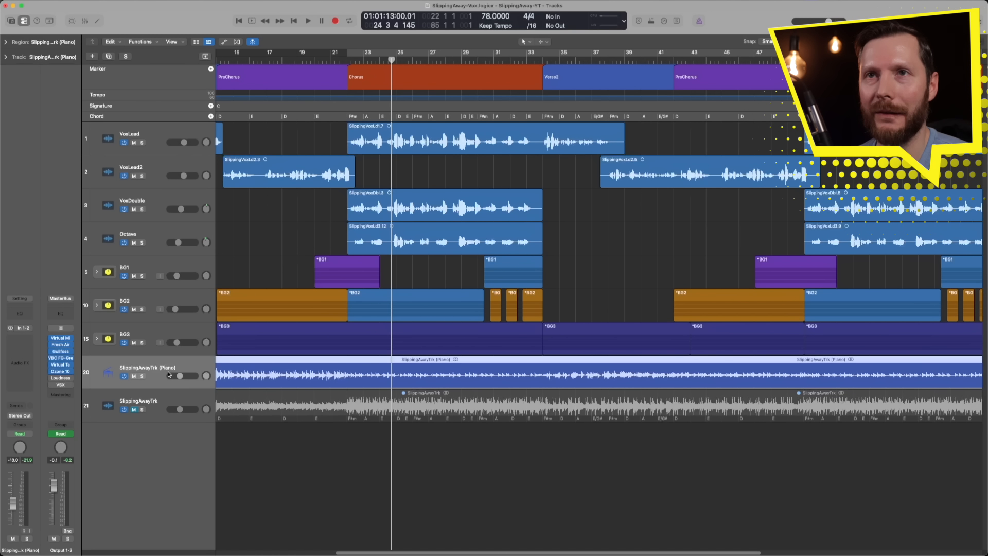
click(143, 376)
click(142, 376)
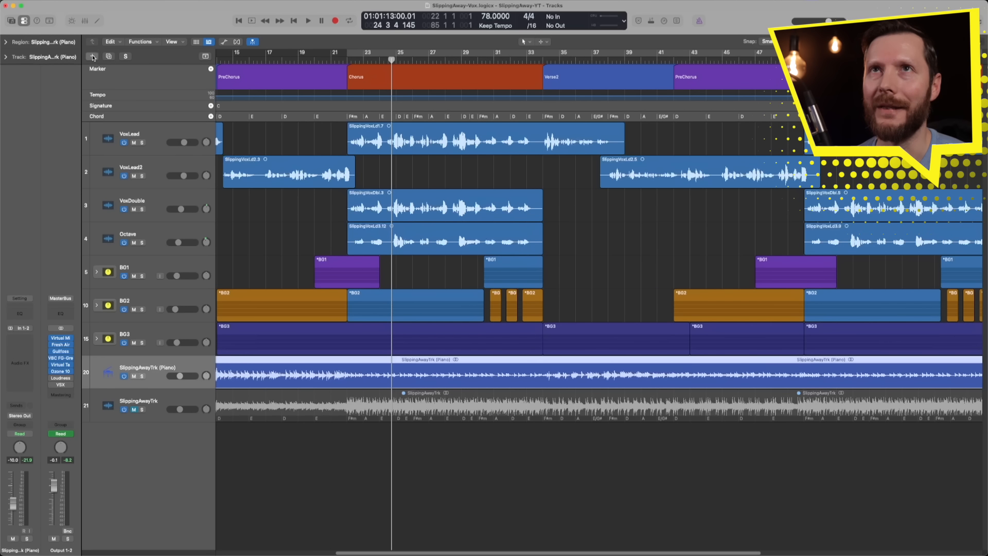
Step: Create one new Pattern software instrument track using Drum Machine Designer, with the library and editor set to open
click(92, 56)
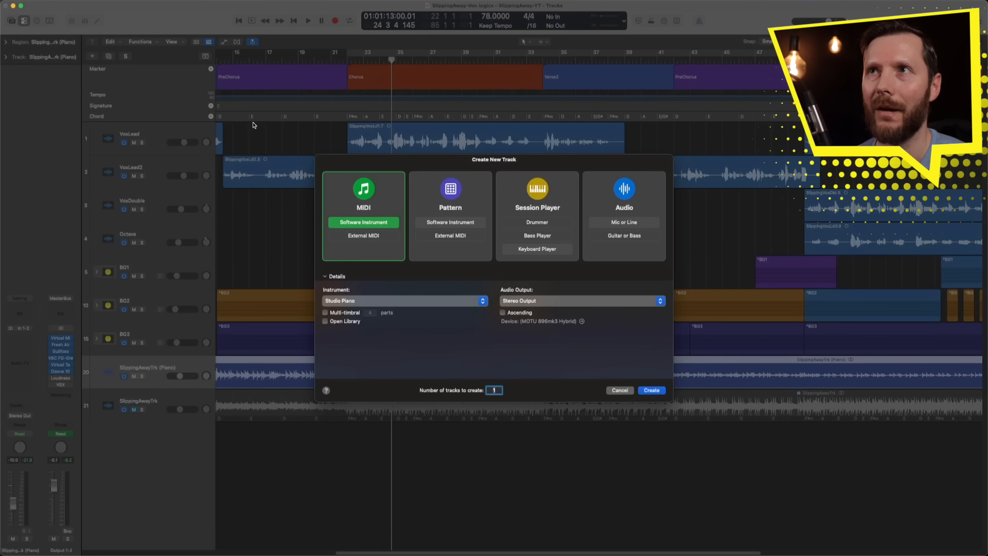
click(459, 227)
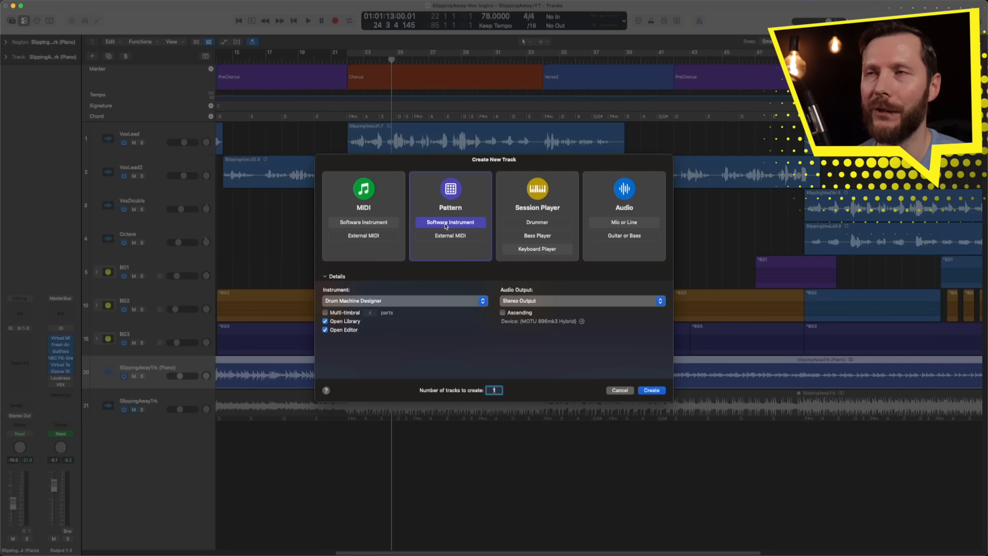
click(400, 303)
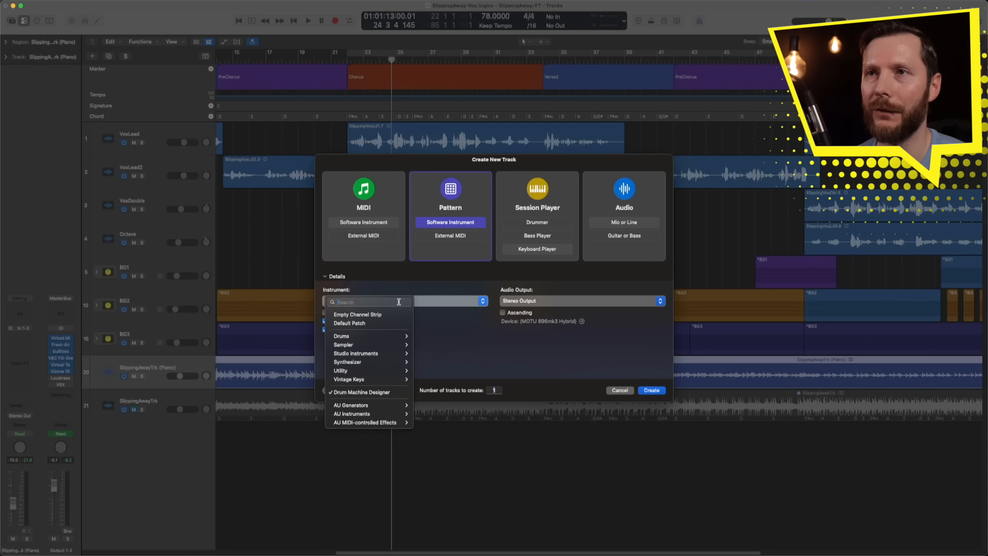
click(372, 394)
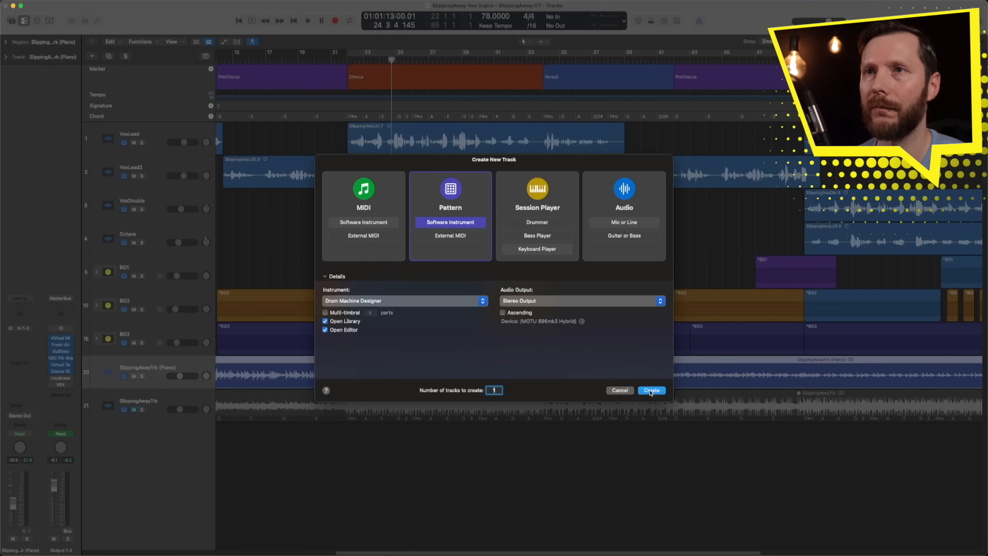
click(651, 390)
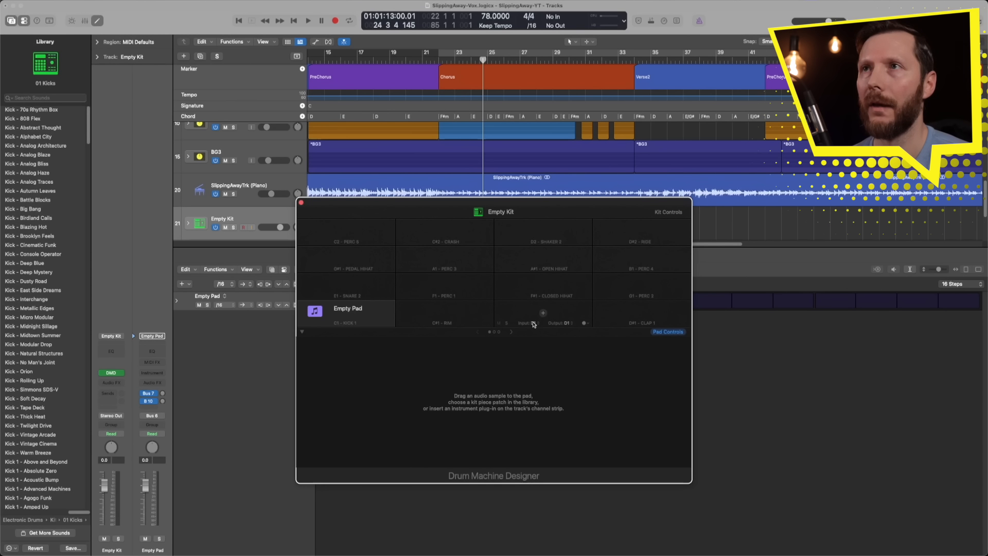
Step: Load the Cinematic Funk kit for the whole drum machine and close the Drum Machine Designer window
click(504, 216)
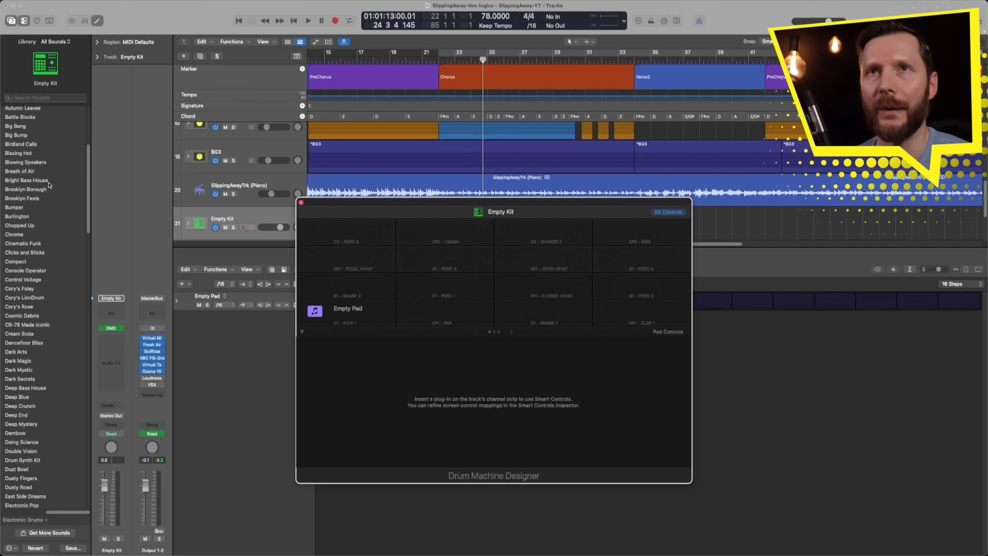
click(29, 244)
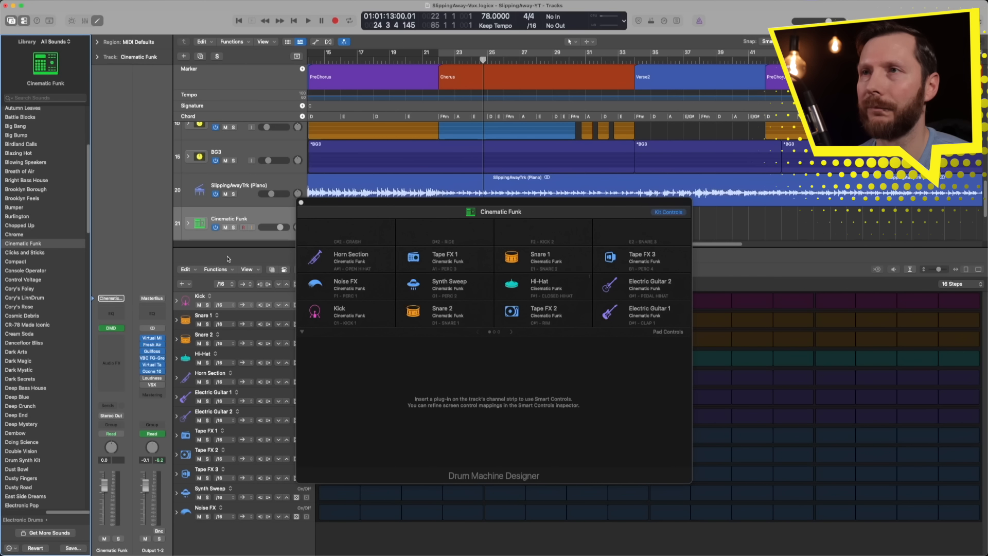
click(301, 203)
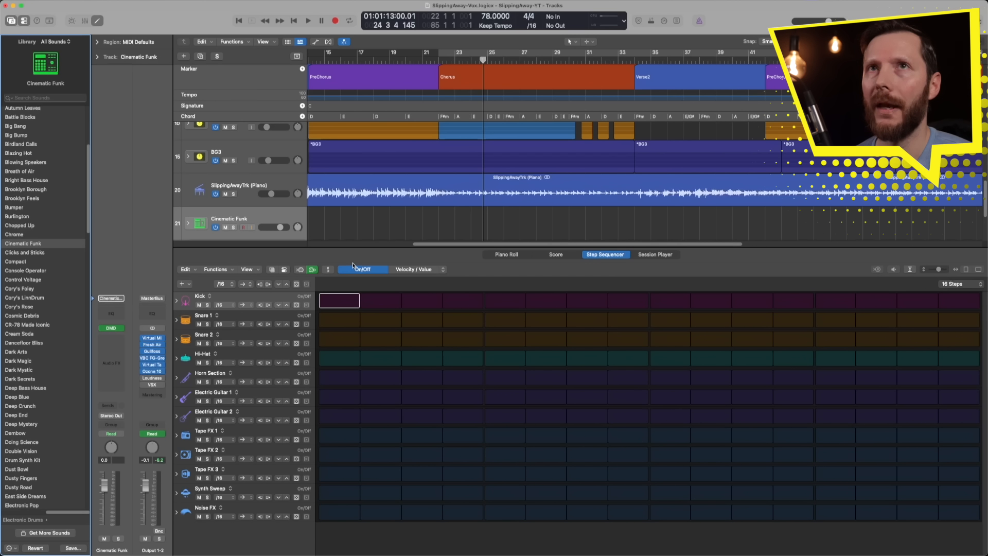
Step: Create a pattern region covering the whole chorus on the Cinematic Funk track and set the cycle range to the same section
right_click(446, 222)
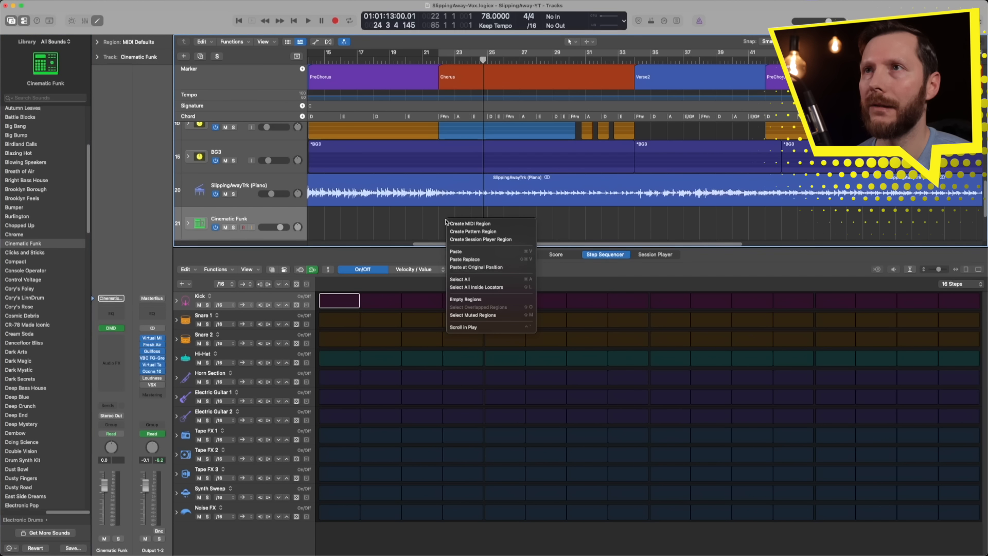
click(467, 234)
drag(508, 237, 635, 238)
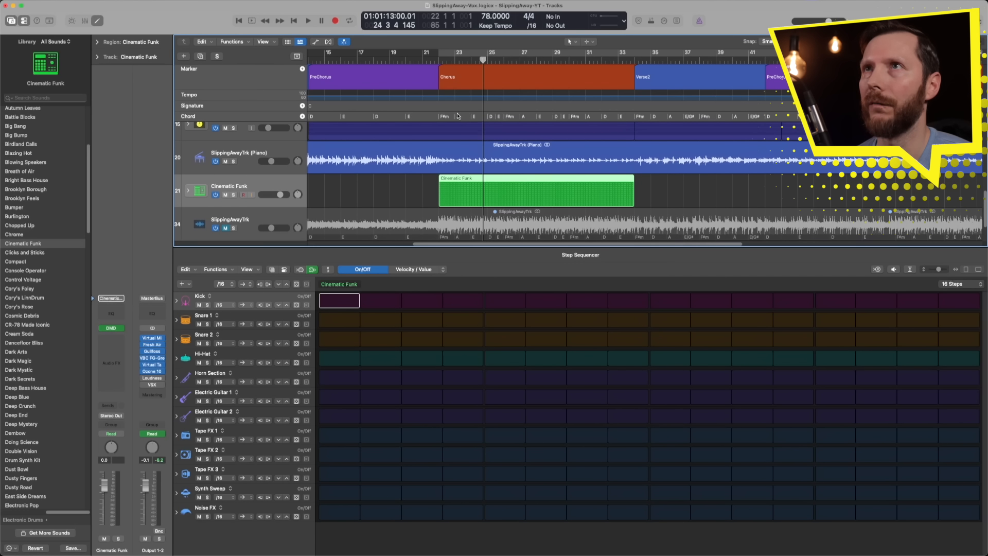
drag(439, 54, 633, 54)
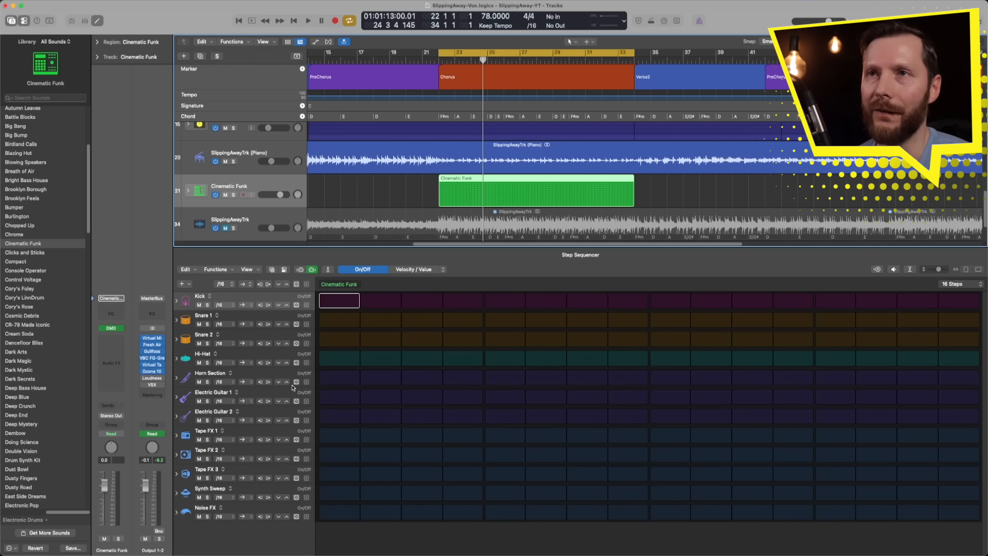
Step: Try a randomized pattern across all rows, audition it, and clear the whole pattern
click(296, 284)
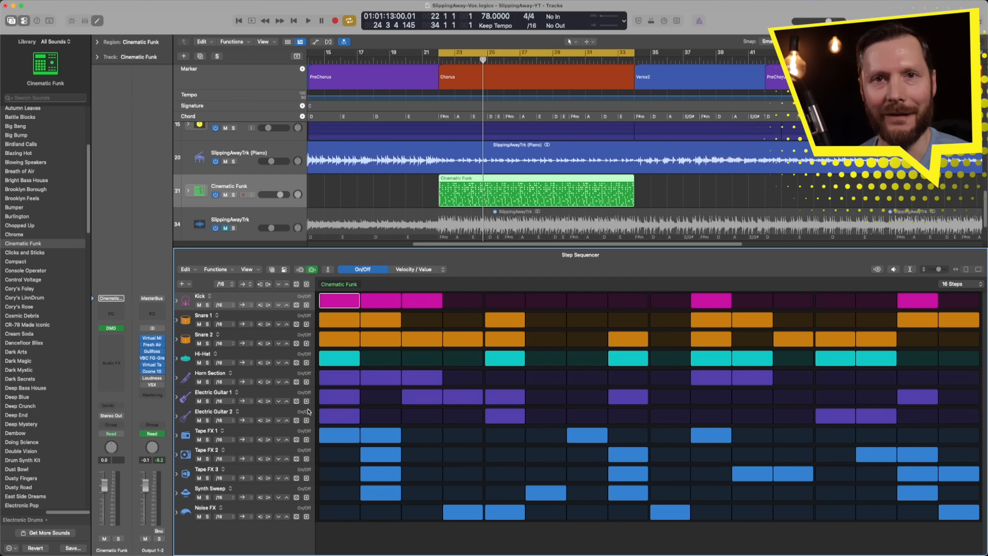
key(space)
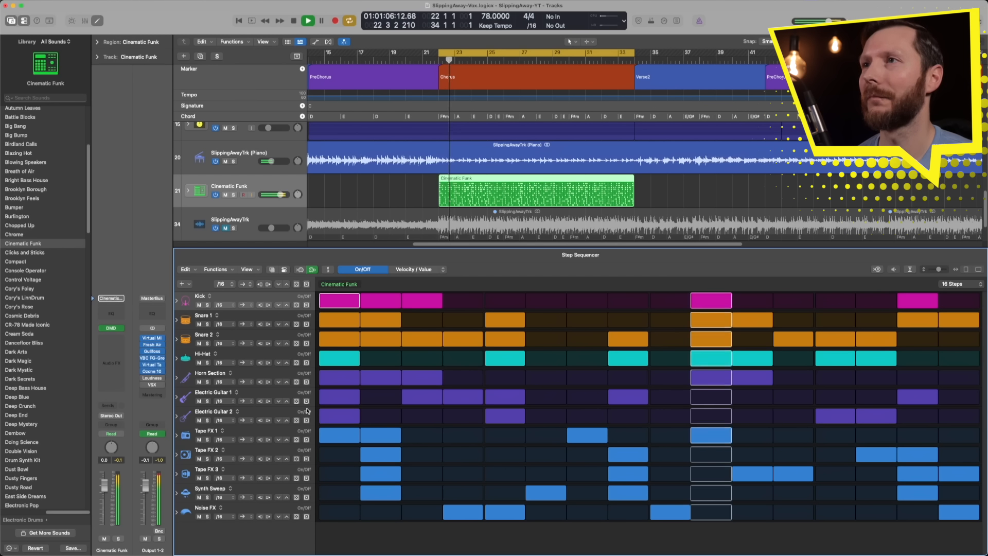
key(space)
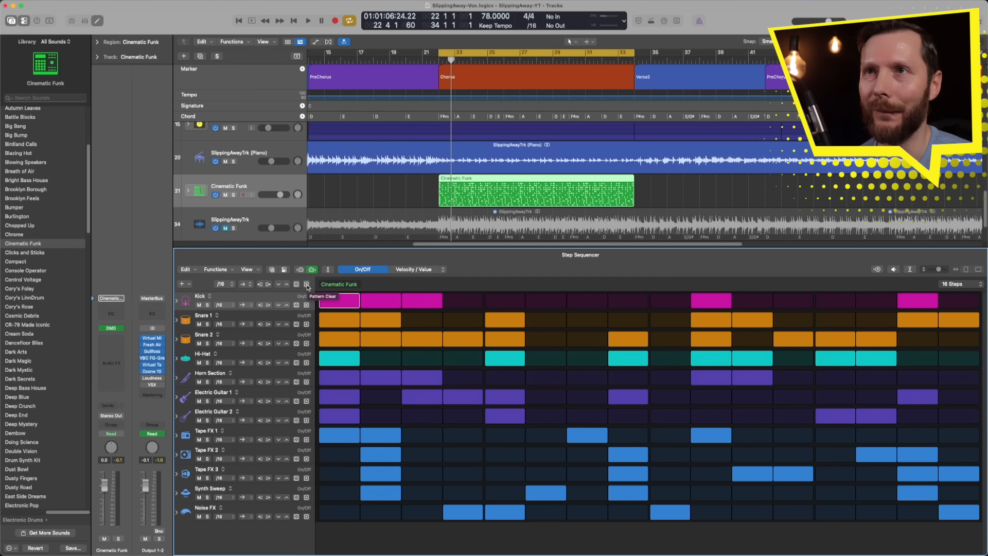
click(307, 285)
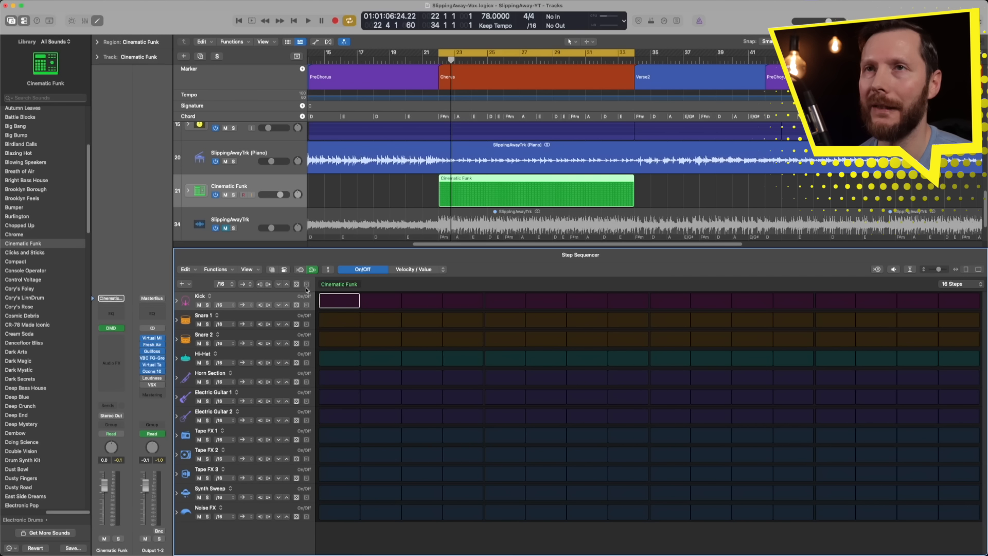
Step: Program Kick hits on steps 1 and 9 and Snare 1 hits on steps 5 and 13, and audition the beat
click(338, 302)
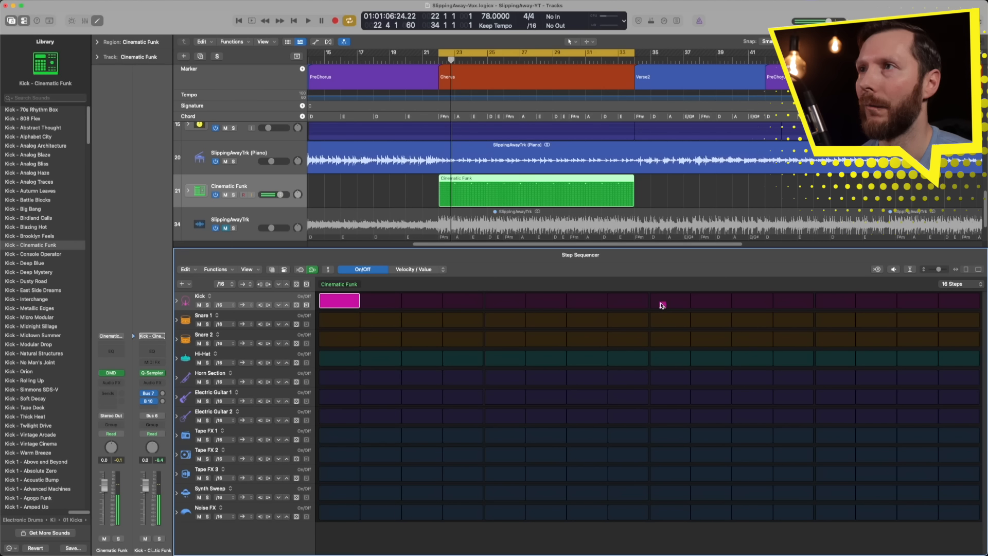
click(663, 303)
click(504, 324)
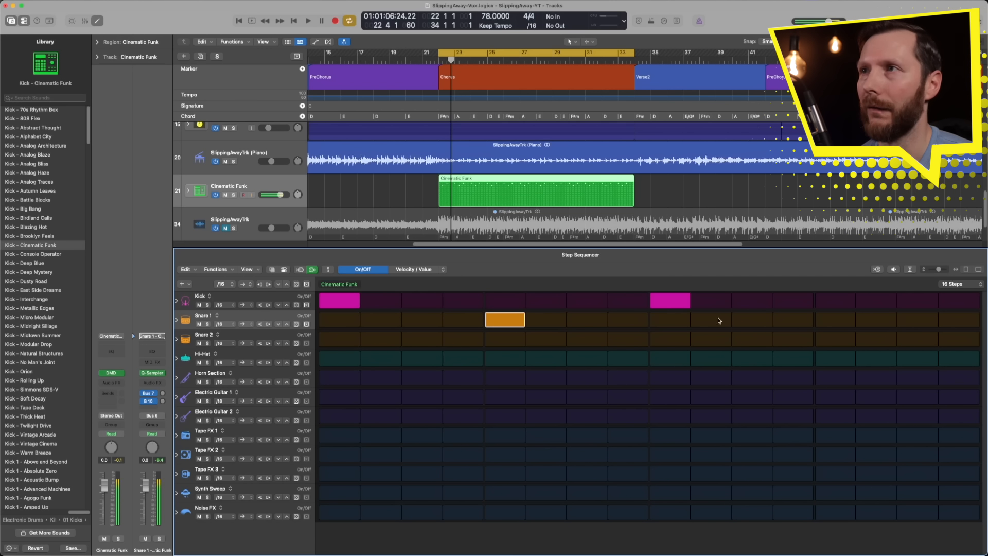
click(828, 325)
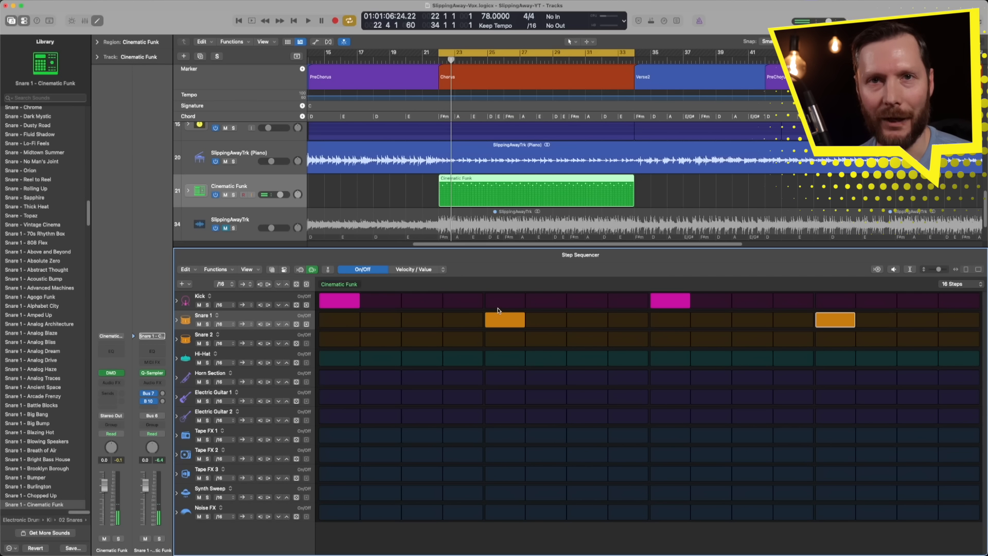
key(space)
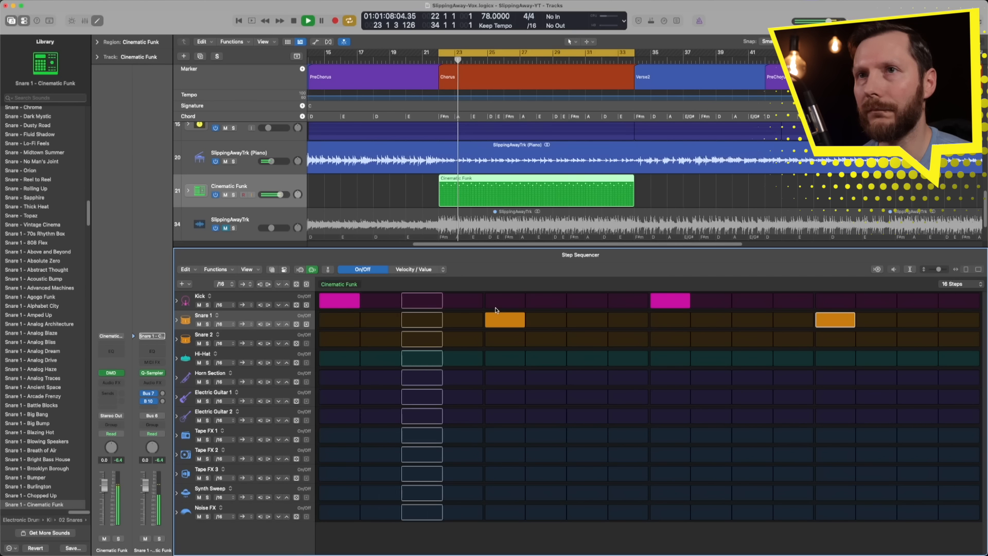
key(space)
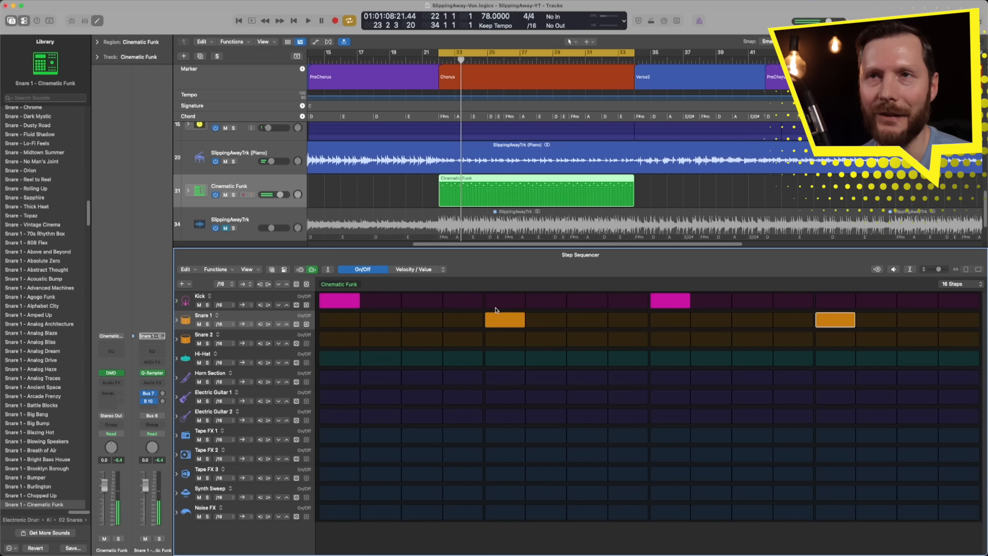
Step: Randomize the Hi-Hat row several times during playback, and add hi-hat hits on steps 15 and 16
click(296, 362)
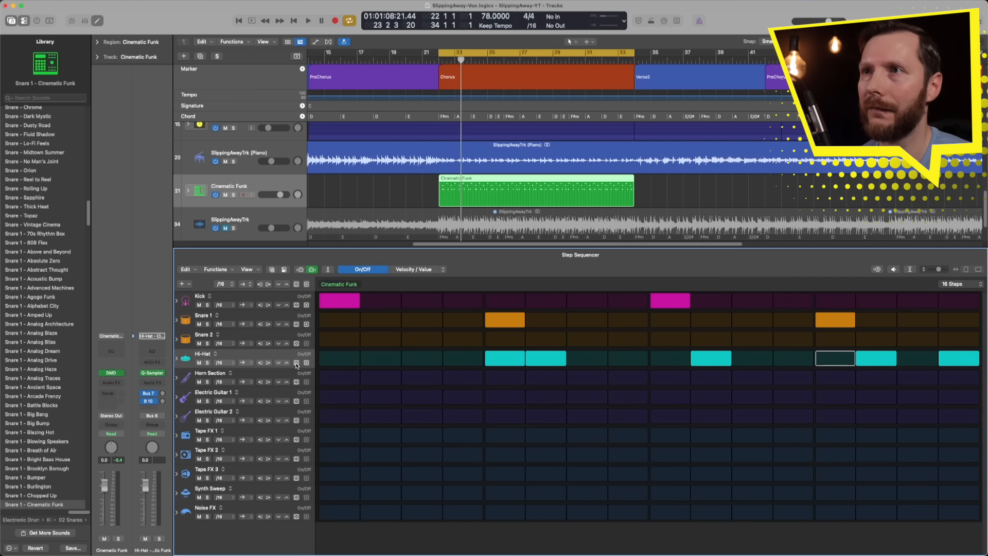
key(space)
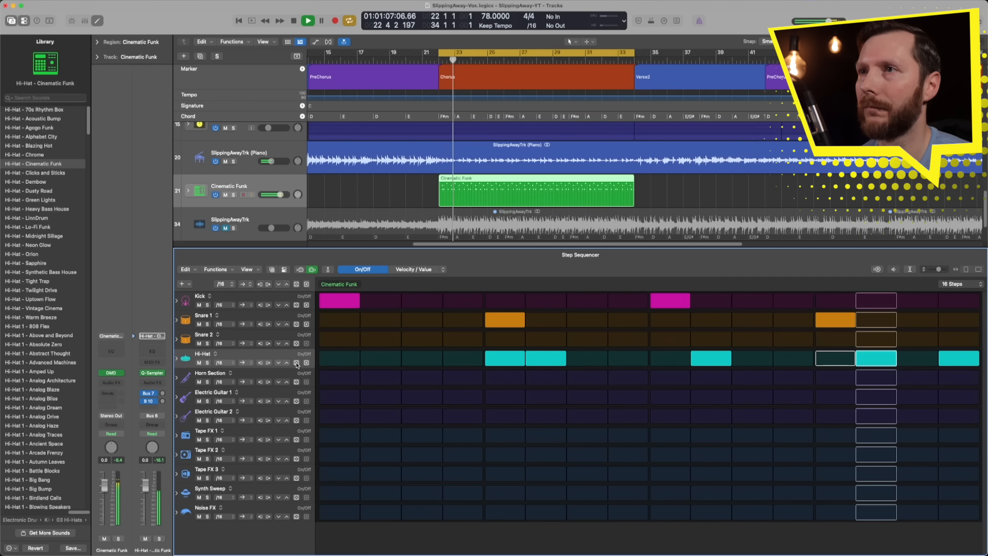
click(296, 362)
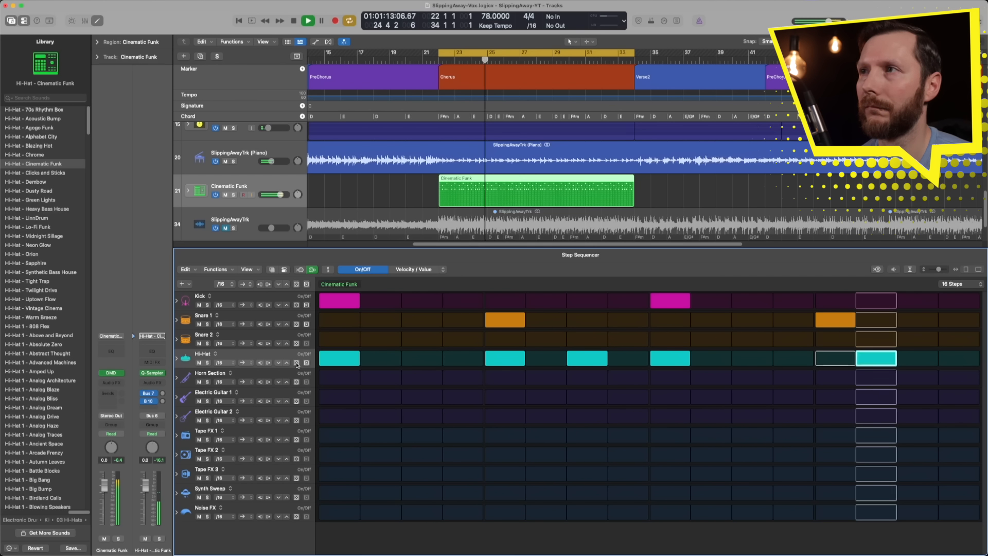
click(297, 362)
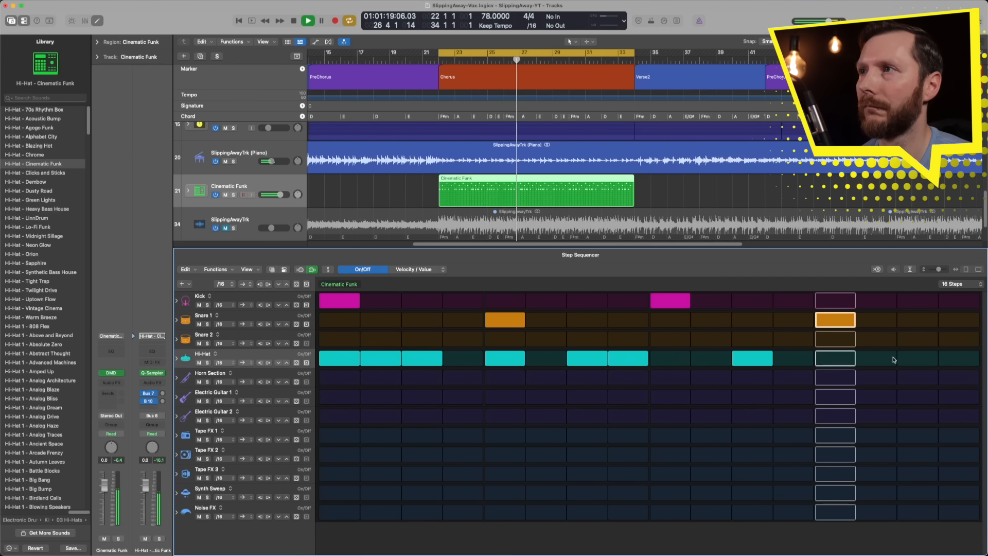
click(917, 358)
click(958, 358)
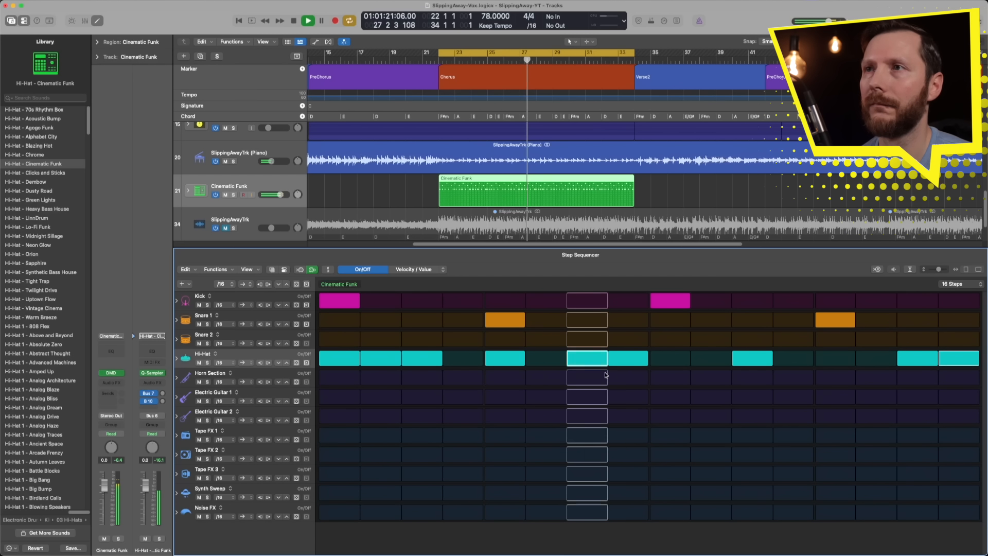
key(space)
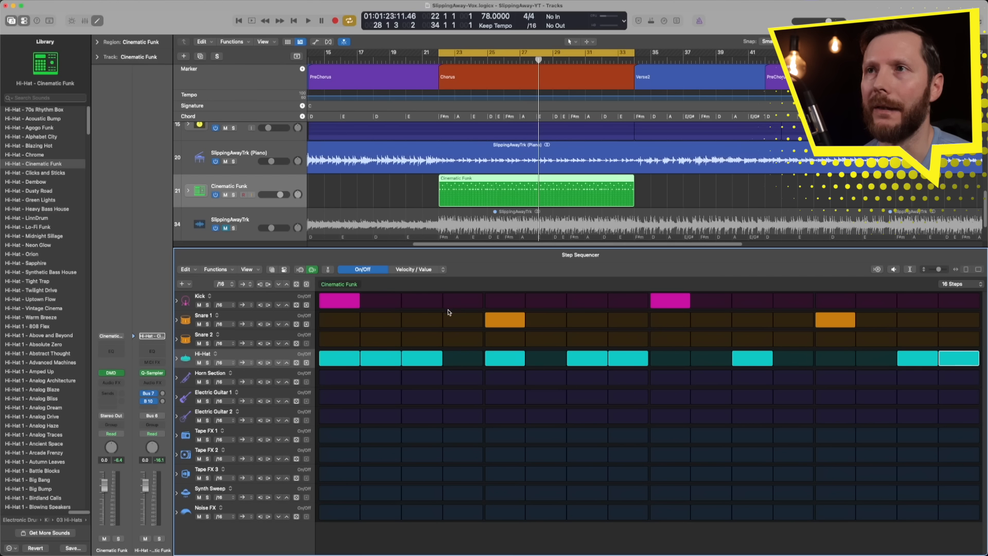
Step: During playback, add Kick hits on steps 4, 10, 11, 12 and 16 and remove the Kick hit on step 9
key(space)
click(462, 301)
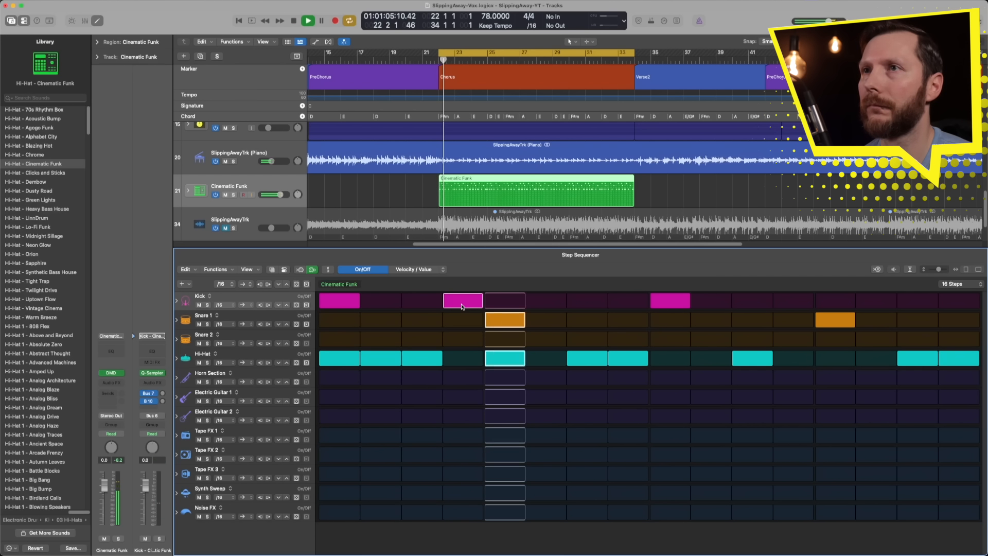
click(662, 306)
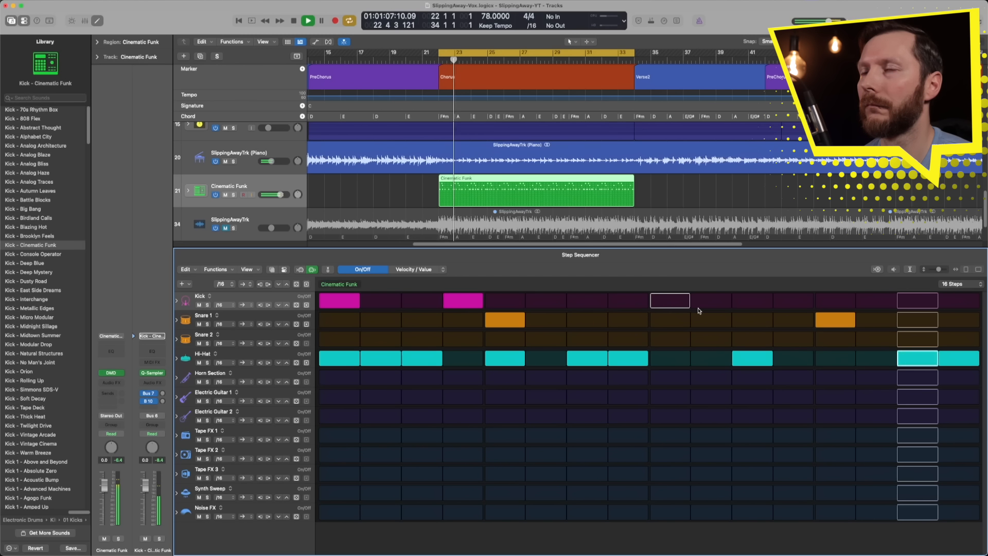
click(802, 304)
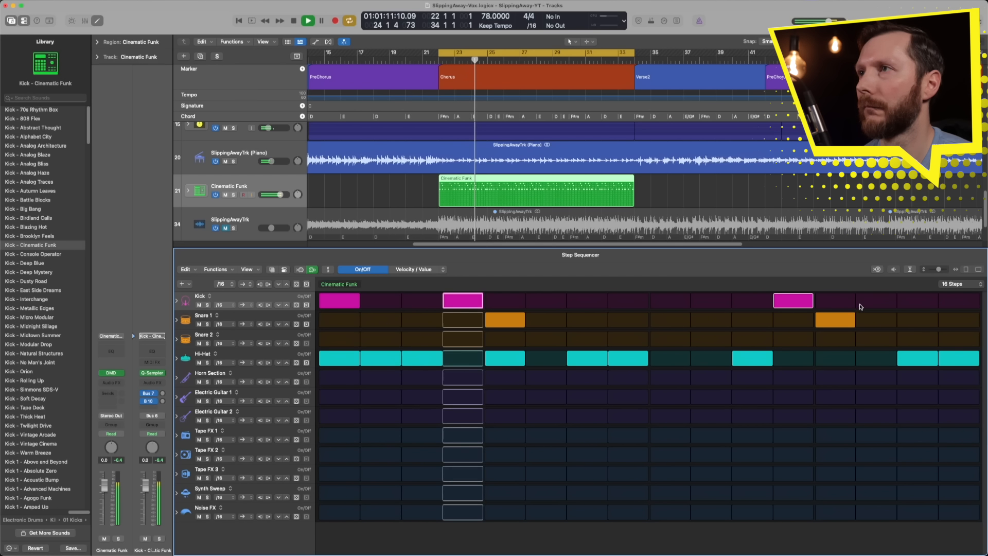
drag(756, 301, 712, 301)
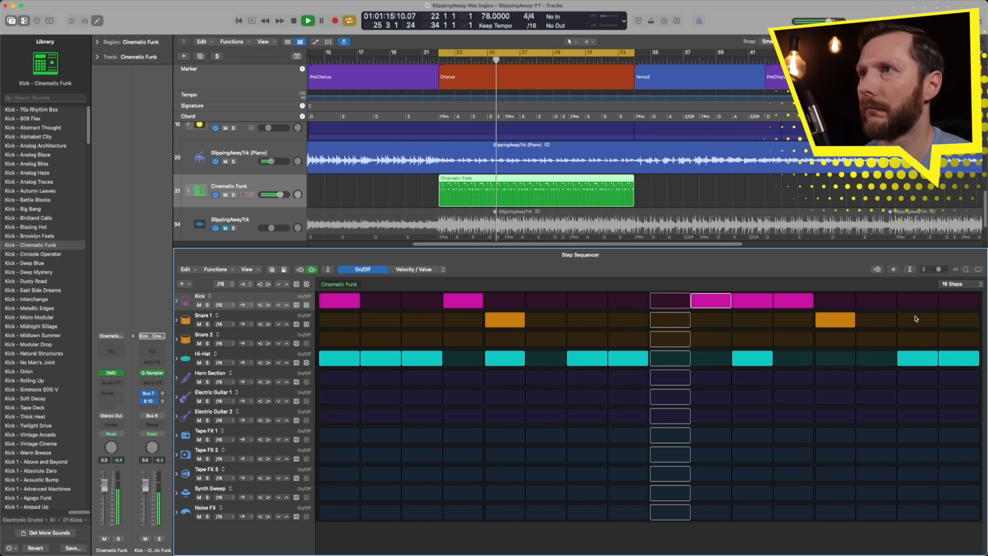
click(949, 303)
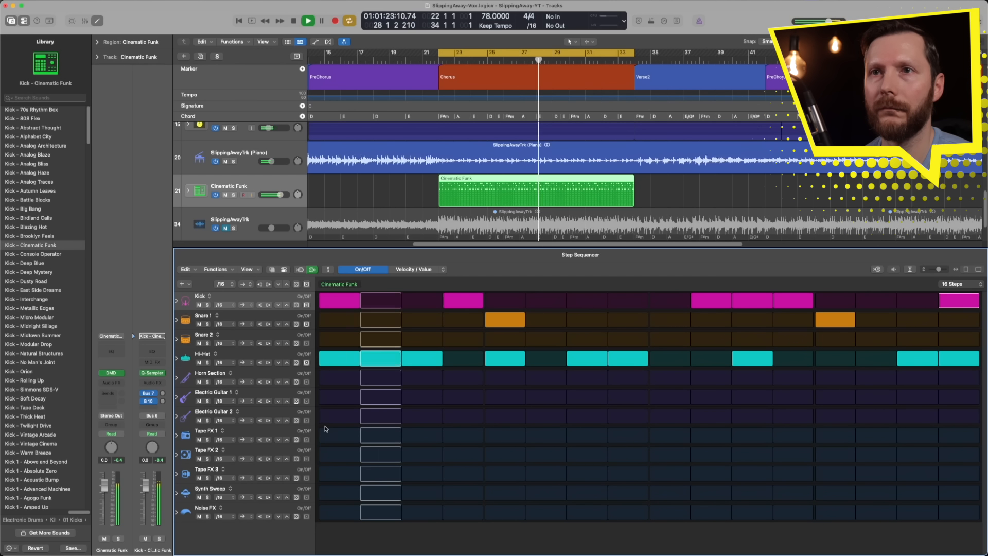
key(space)
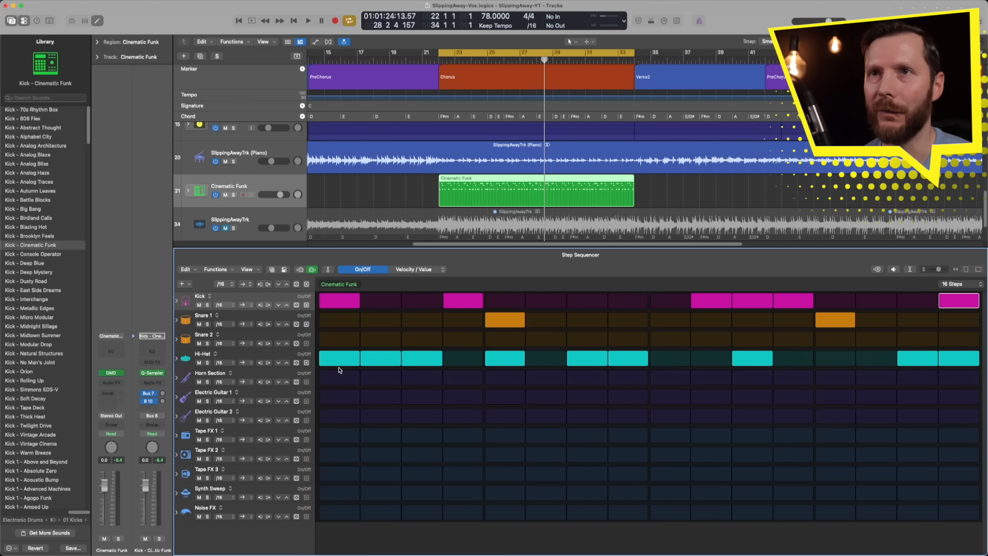
Step: Reveal the Hi-Hat row's parameter subrows, randomize its step velocities, and raise all of them by several increments
click(176, 360)
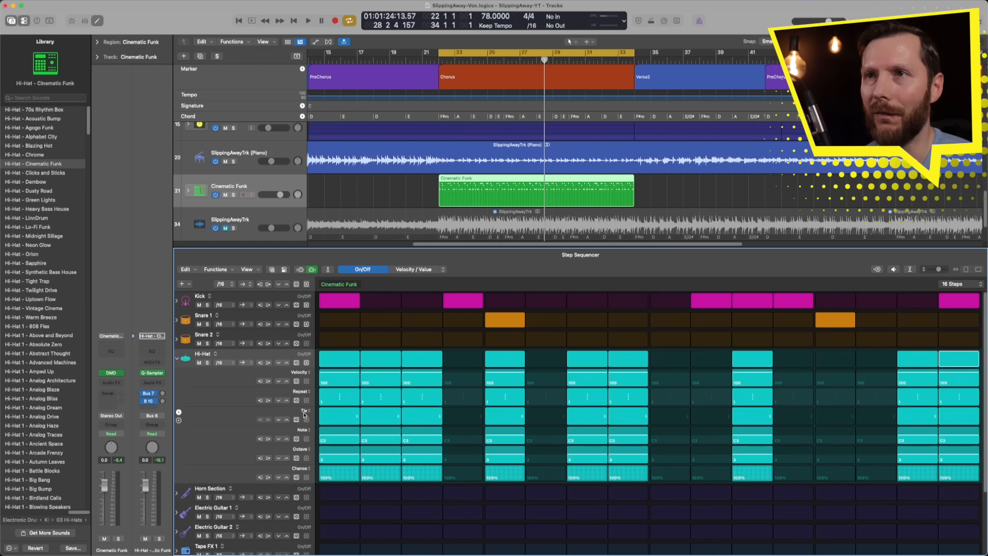
click(297, 381)
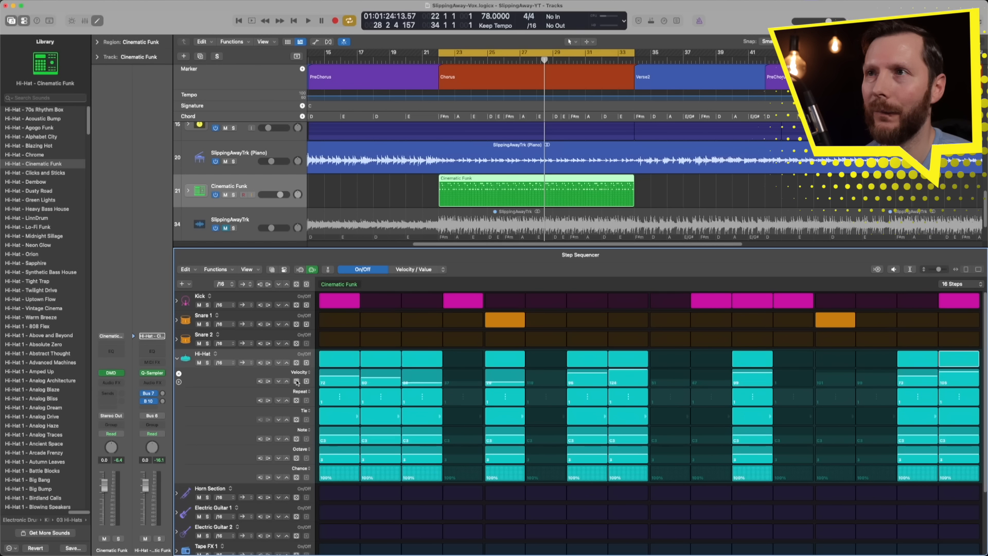
click(286, 383)
click(287, 382)
click(286, 383)
click(287, 383)
click(286, 383)
click(286, 383)
click(287, 383)
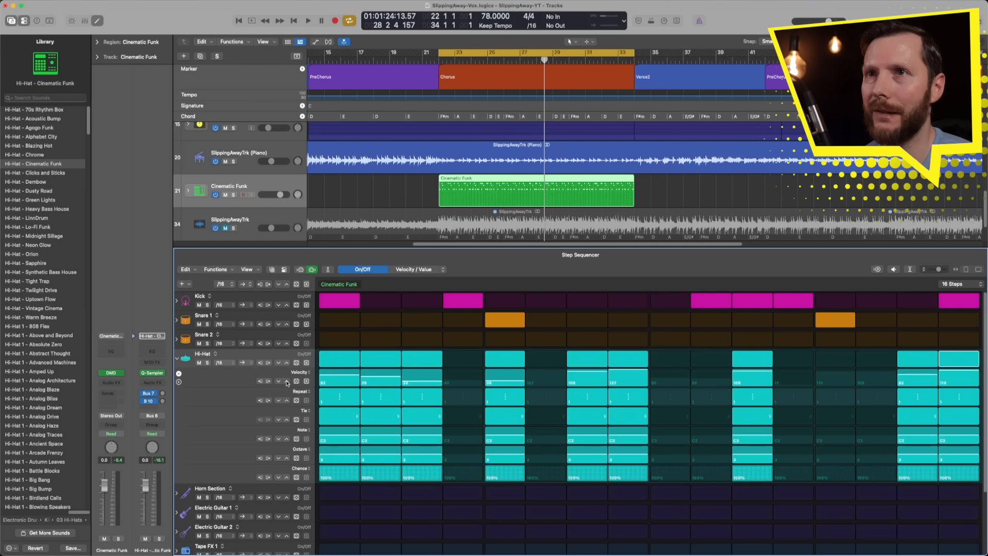
click(286, 382)
click(286, 382)
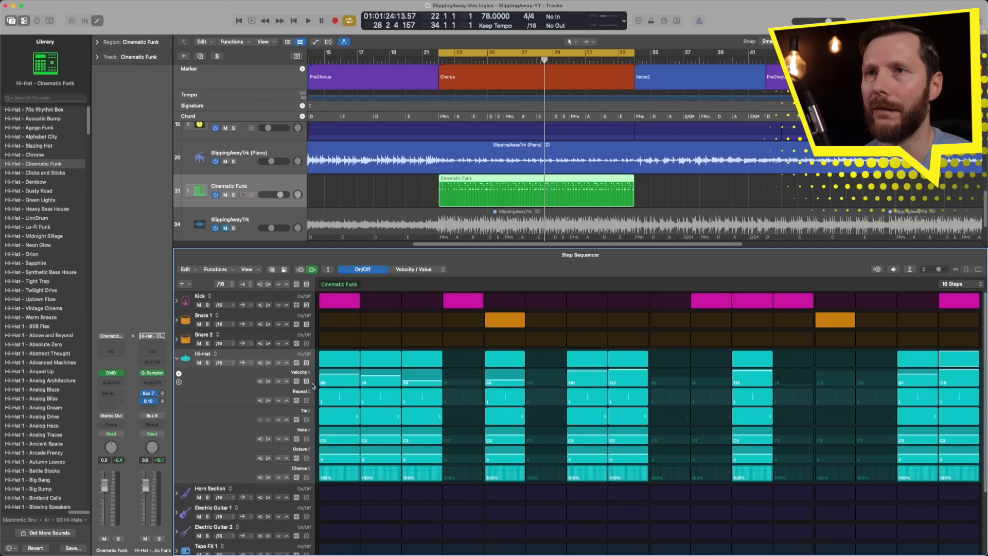
Step: Randomize the Hi-Hat velocities again, raise them all slightly, and audition the groove
click(297, 382)
click(296, 382)
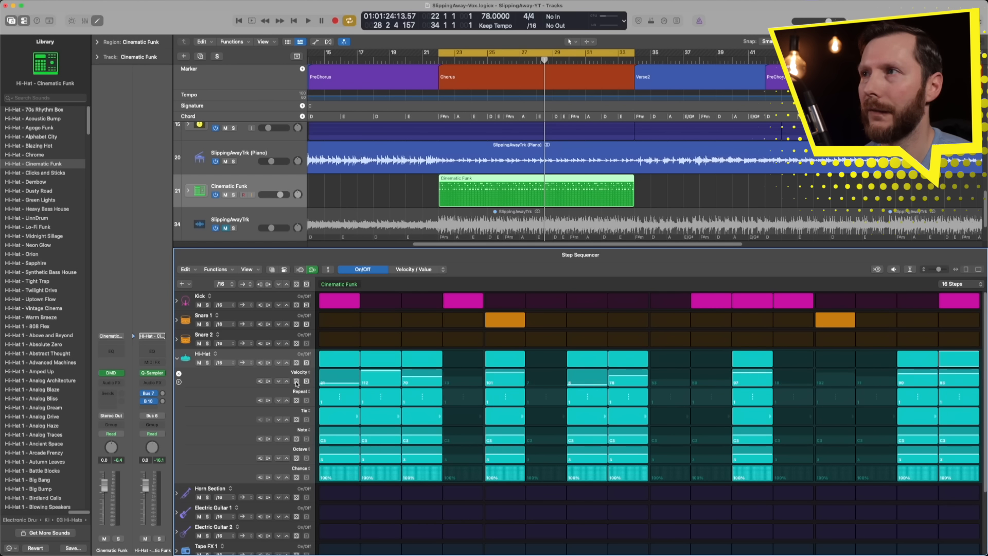
click(287, 382)
click(286, 381)
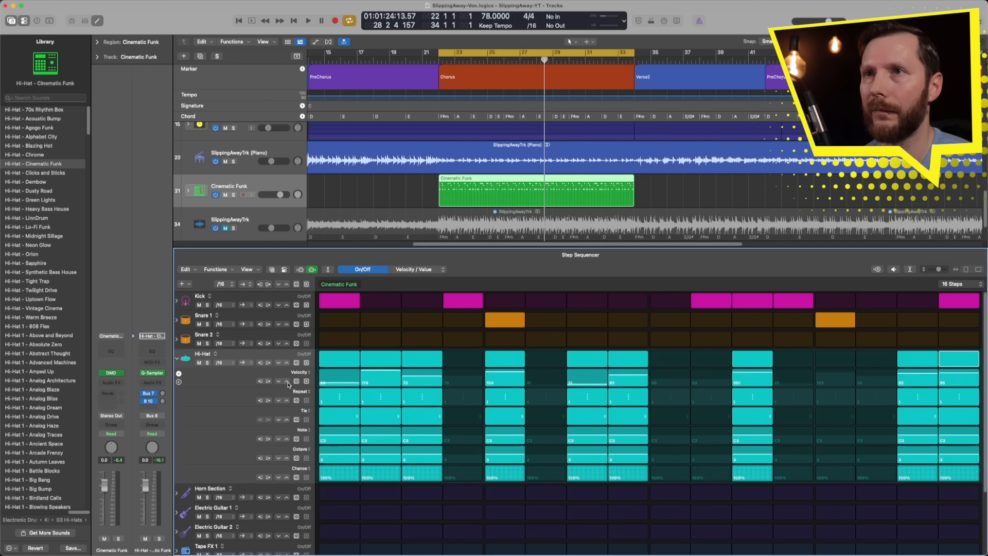
key(space)
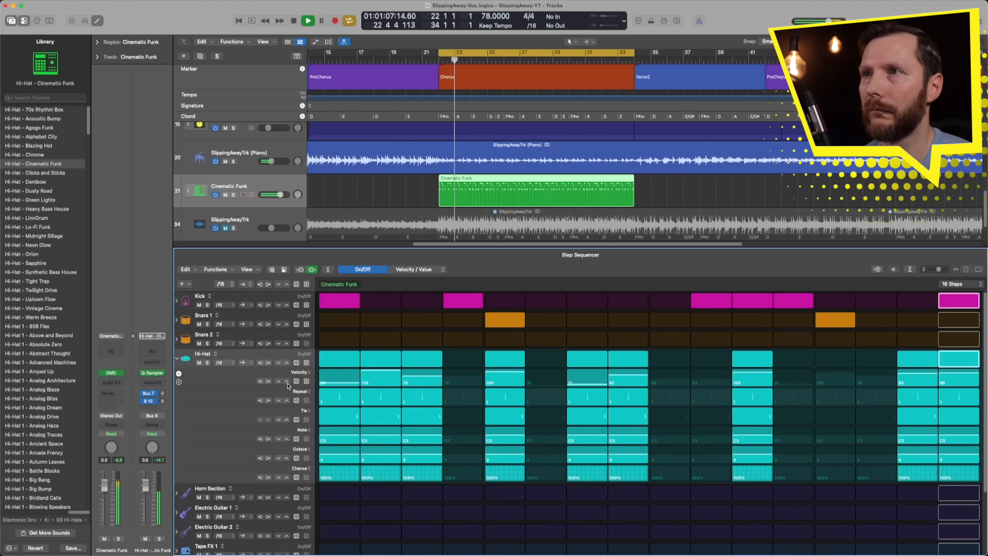
key(space)
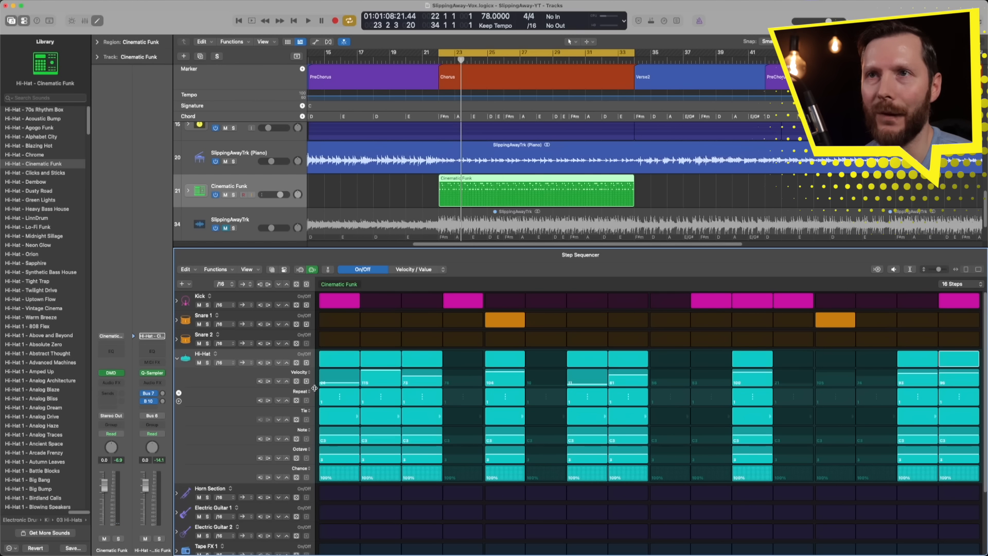
Step: Randomize the Hi-Hat row's note repeats, lower all repeat values by several increments, and audition the groove
click(297, 400)
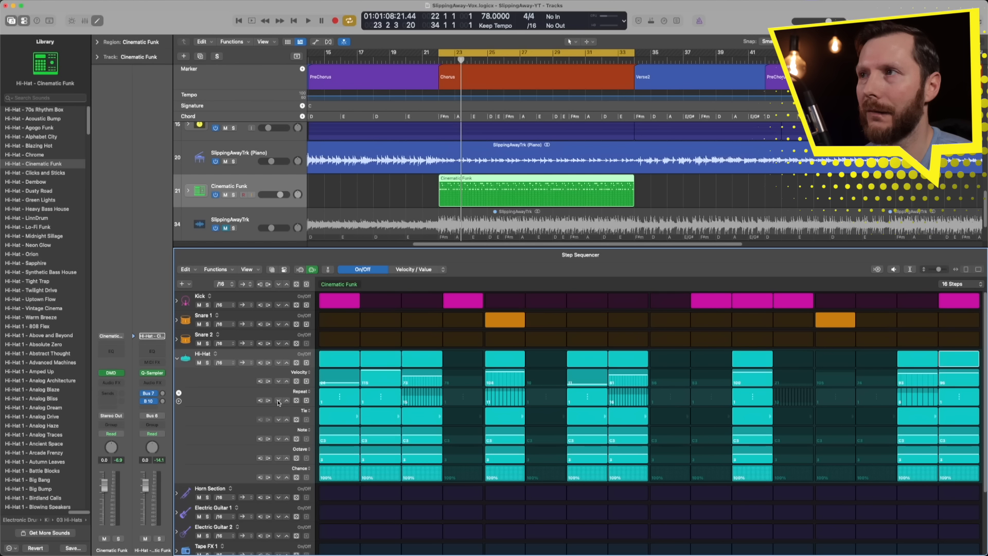
click(278, 401)
click(278, 401)
click(279, 401)
click(278, 401)
click(278, 401)
key(space)
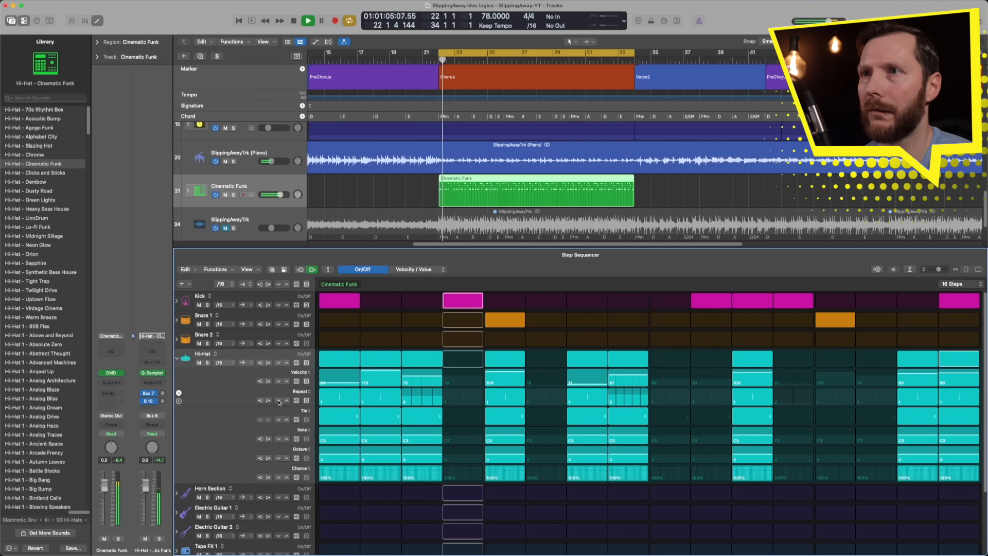
click(279, 400)
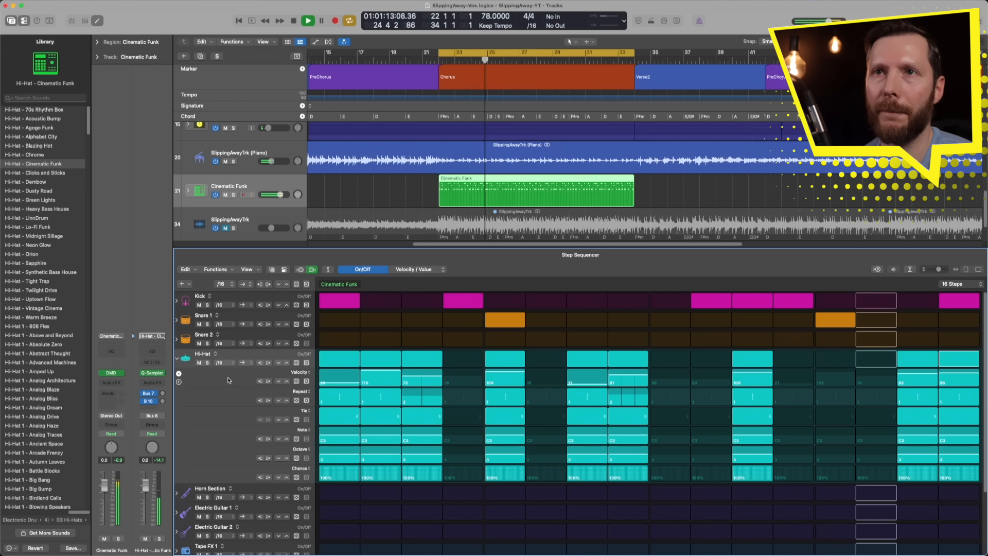
key(space)
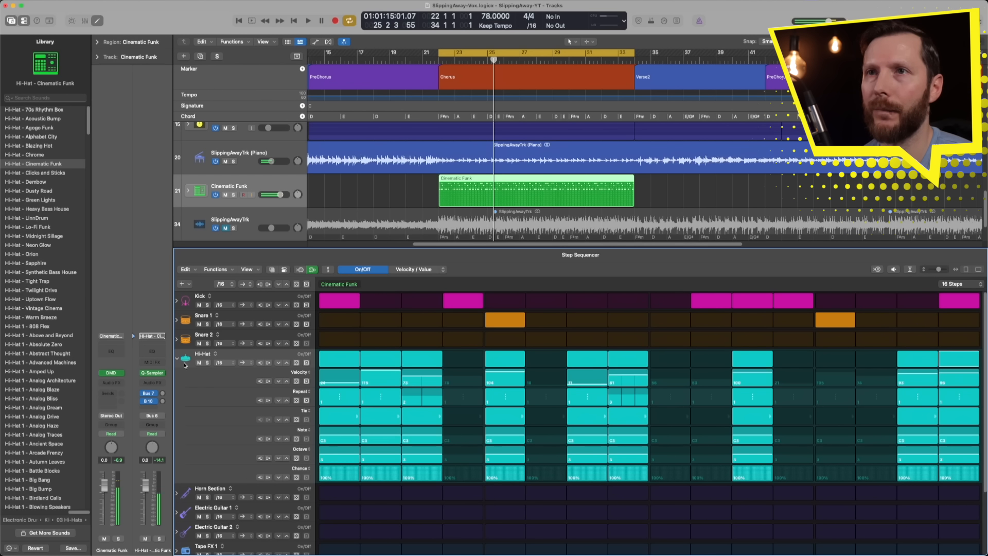
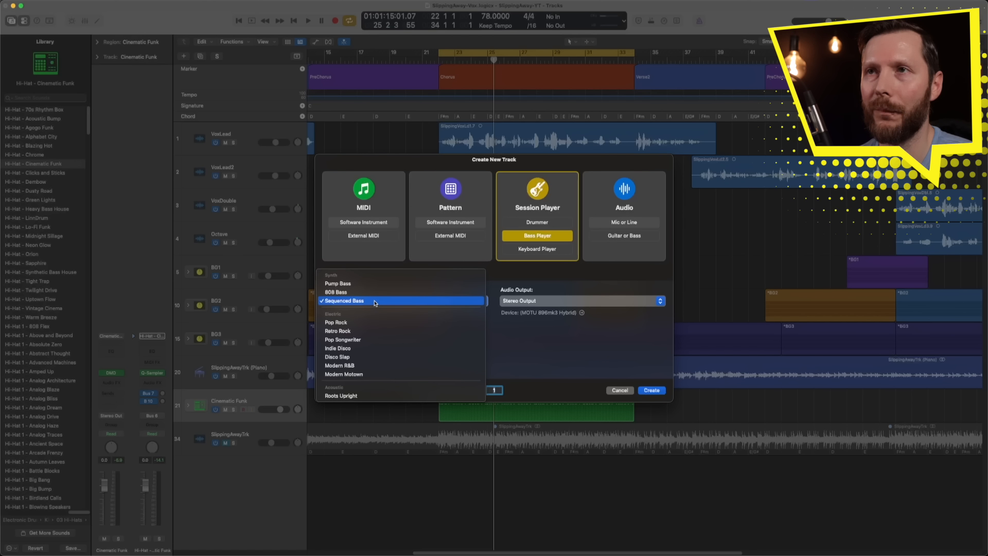
Step: Create a Bass Player session track in the Sequenced Bass style for the chorus and audition it
click(374, 301)
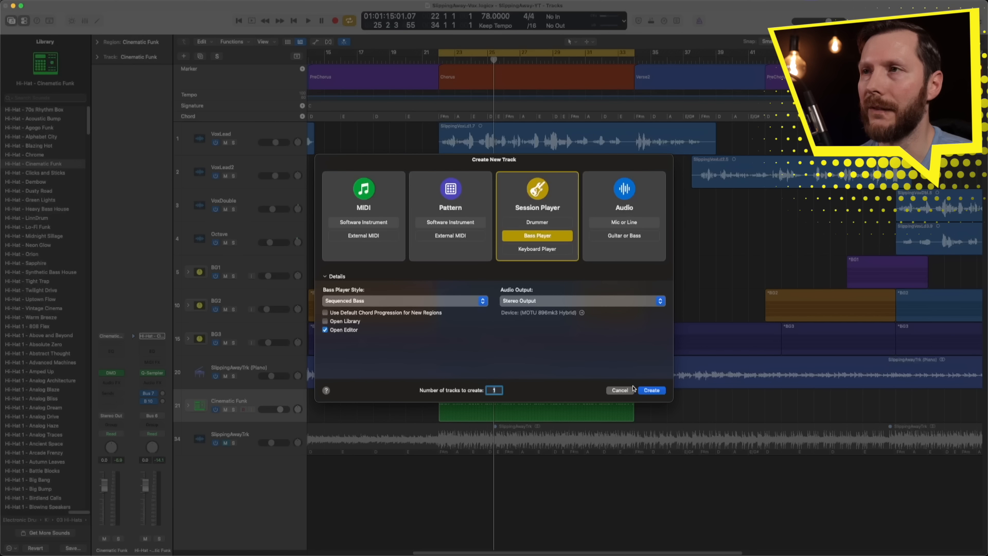
click(651, 390)
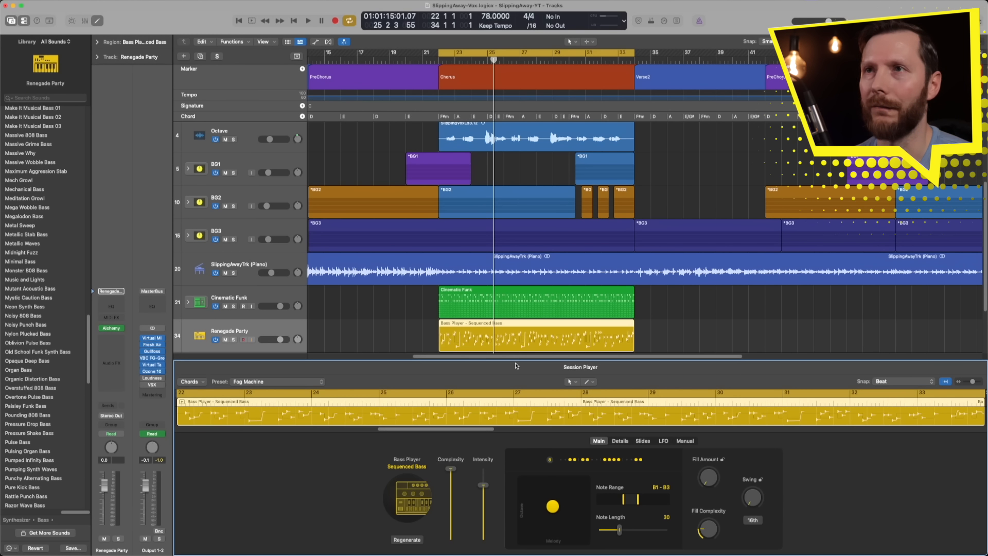
key(space)
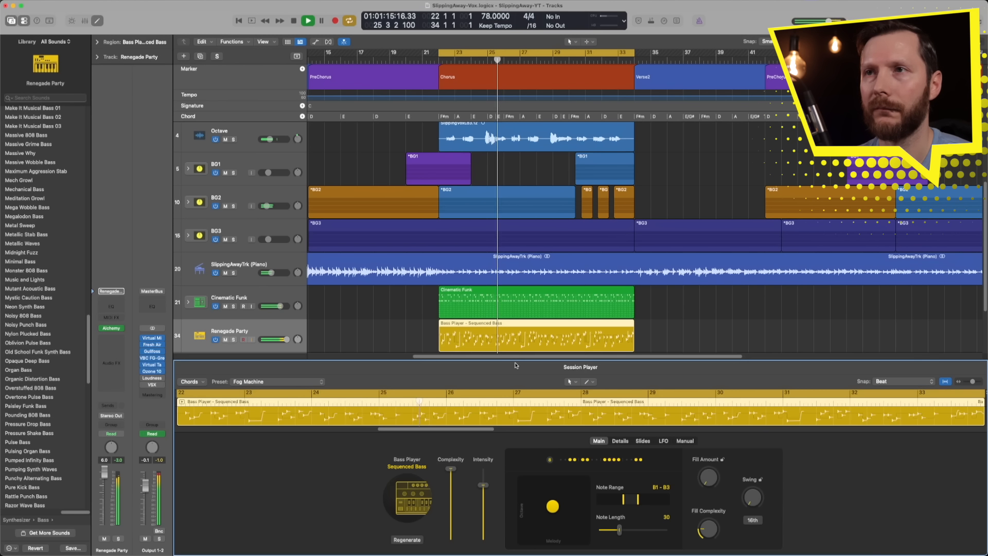
key(space)
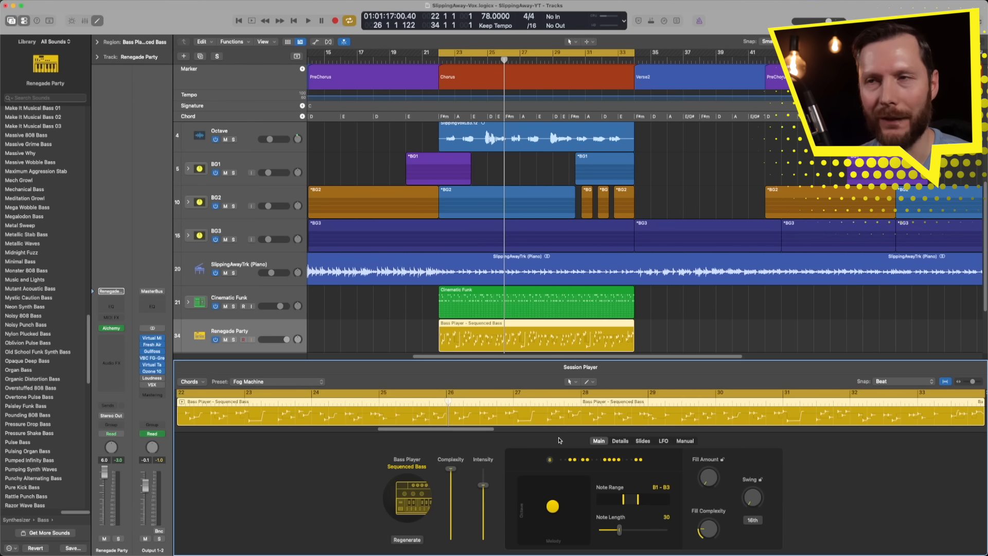
Step: During playback, lower the bass player's Complexity to 60 % and try rhythm pattern 1 before settling on pattern 3
key(space)
drag(451, 481, 451, 497)
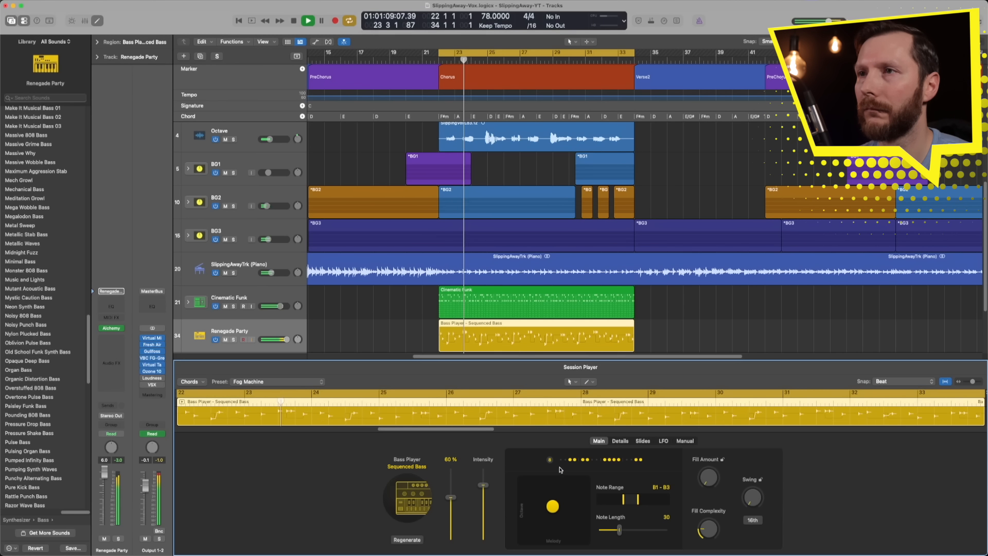
click(590, 460)
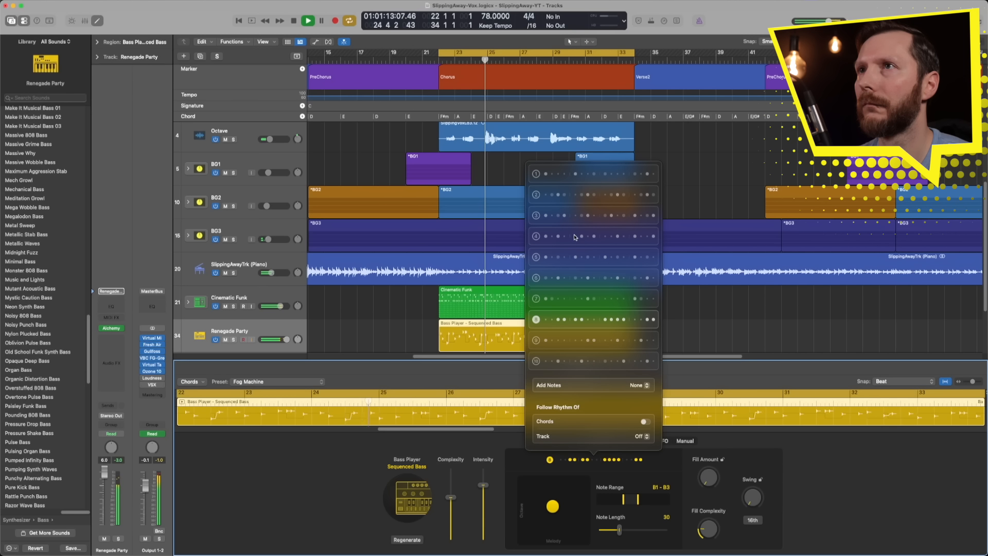
click(566, 175)
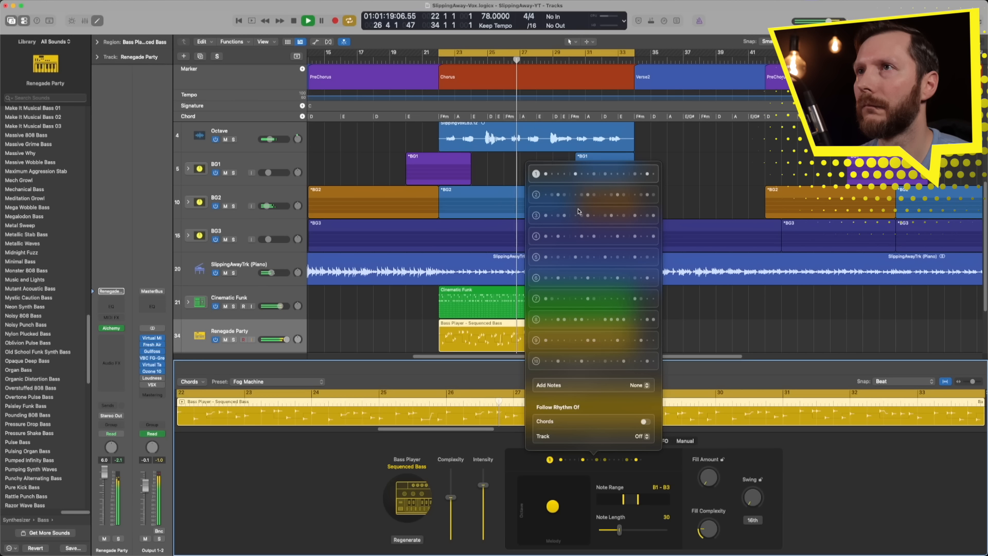
click(577, 218)
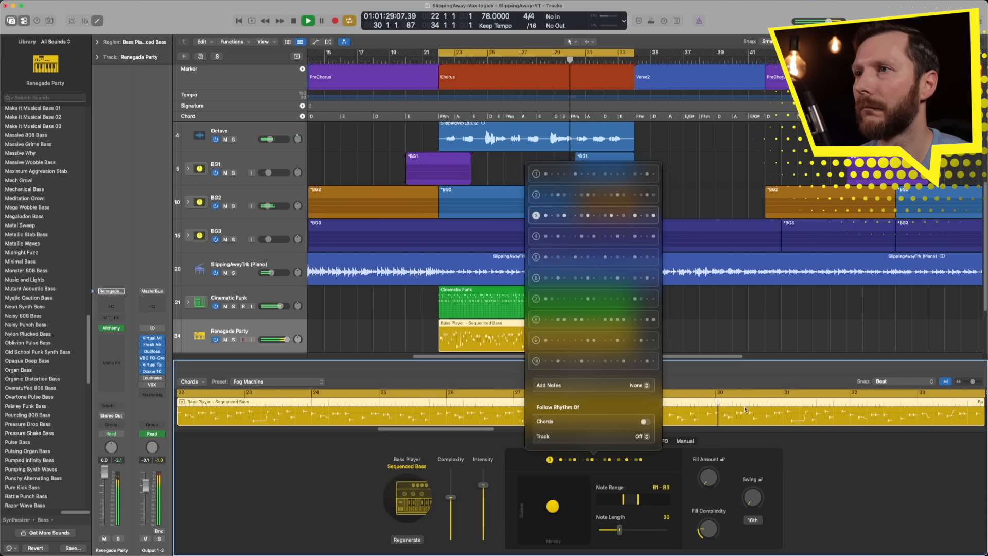
click(739, 451)
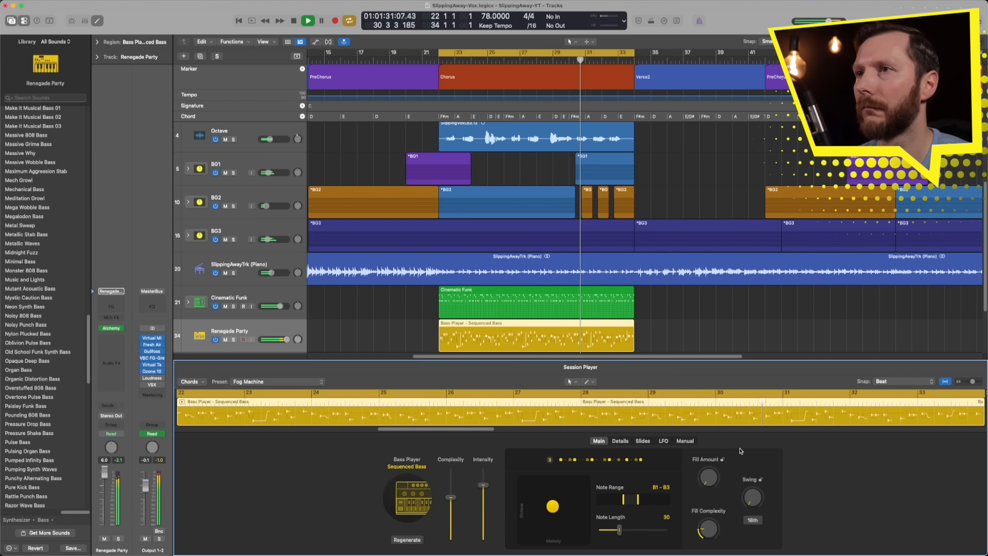
Step: Reduce the bass part's Melody setting to near its minimum, nudge Octave up slightly, and lower Complexity further
click(617, 442)
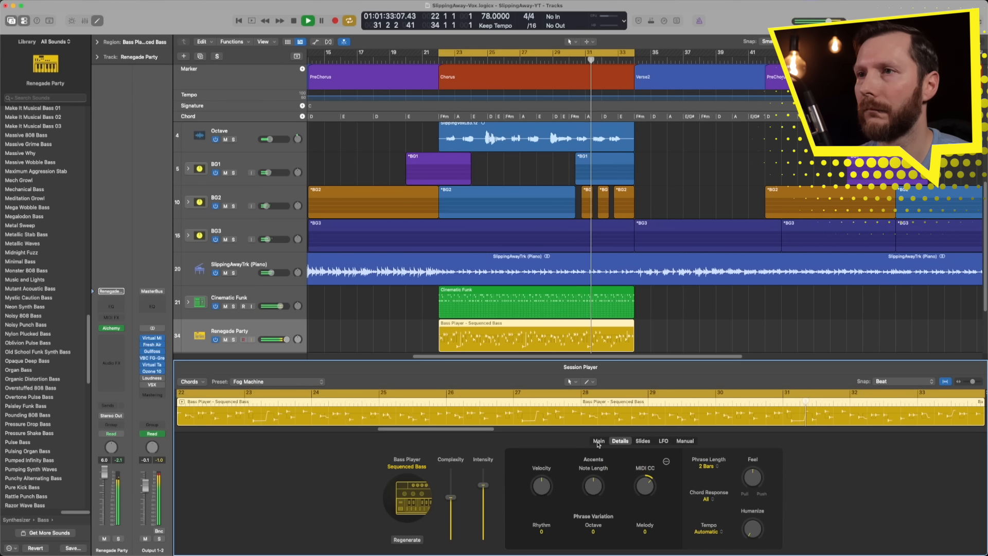
click(603, 443)
drag(549, 507, 524, 509)
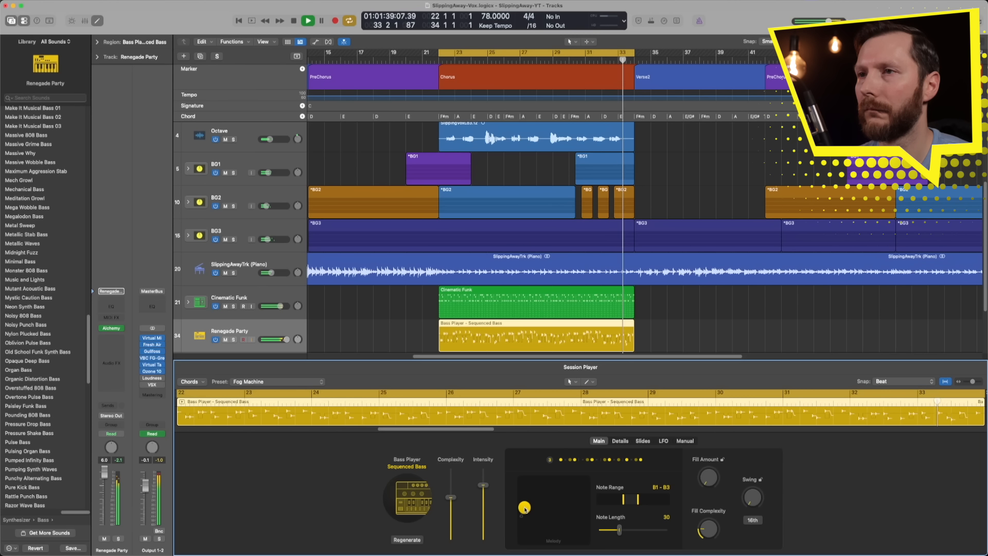
mouse_move(525, 508)
mouse_down()
mouse_move(522, 488)
mouse_move(522, 502)
mouse_up()
drag(450, 498, 450, 512)
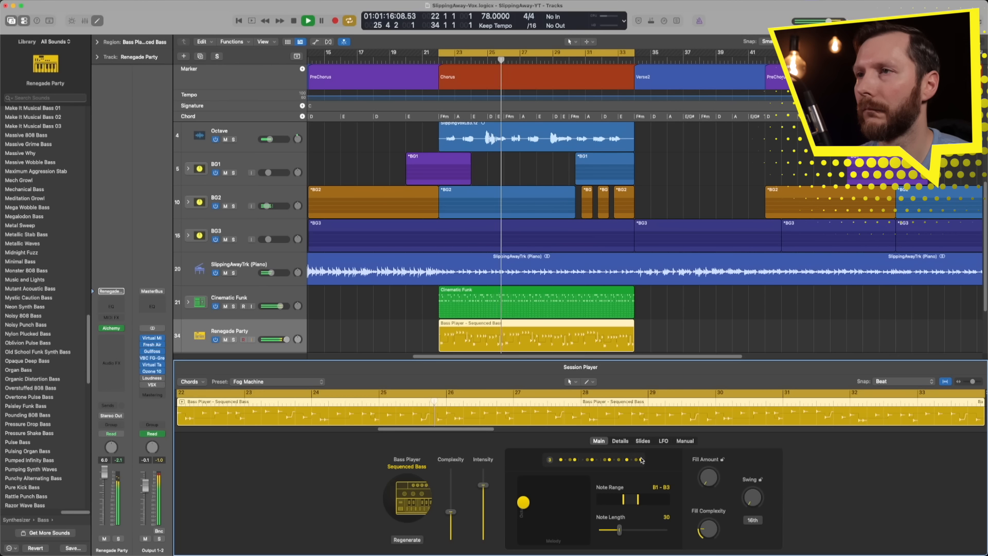
Step: Raise the bass player's Slides amount, and give its LFO a sine waveform with a raised amount
click(619, 441)
click(643, 441)
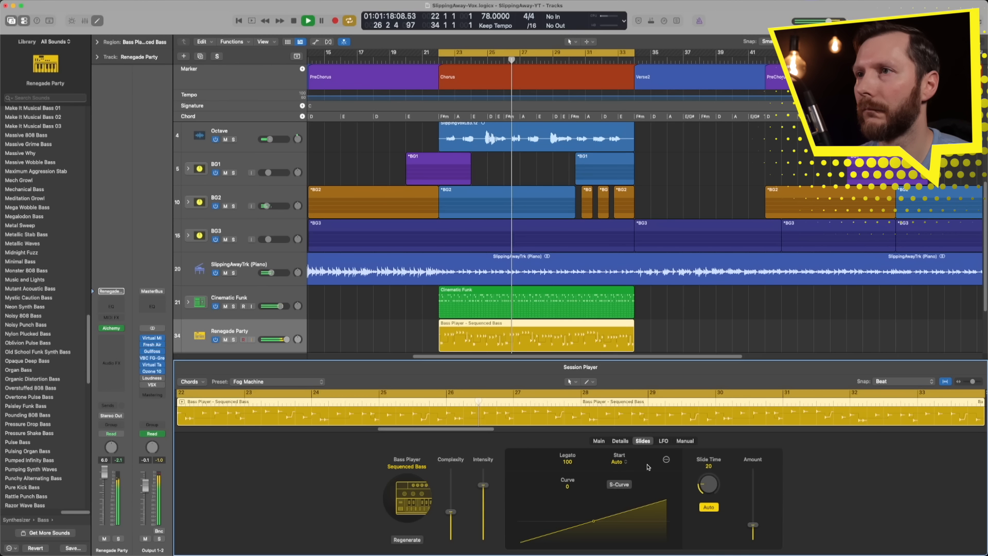
drag(753, 524, 754, 509)
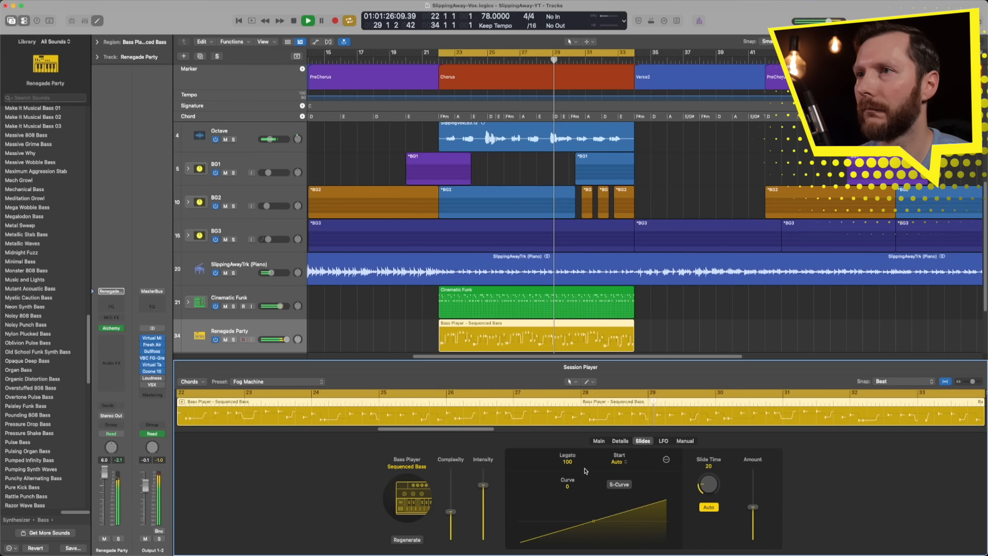
click(663, 441)
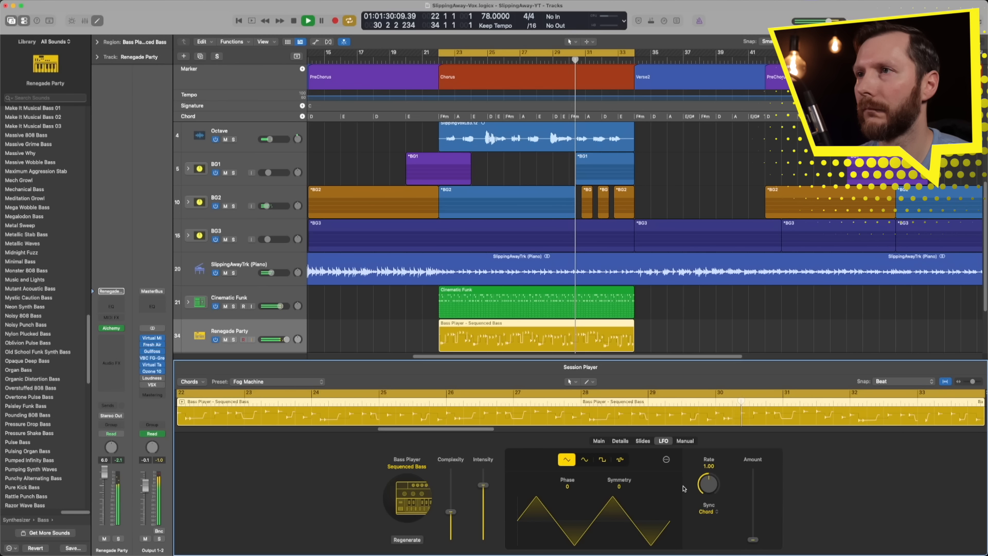
click(584, 460)
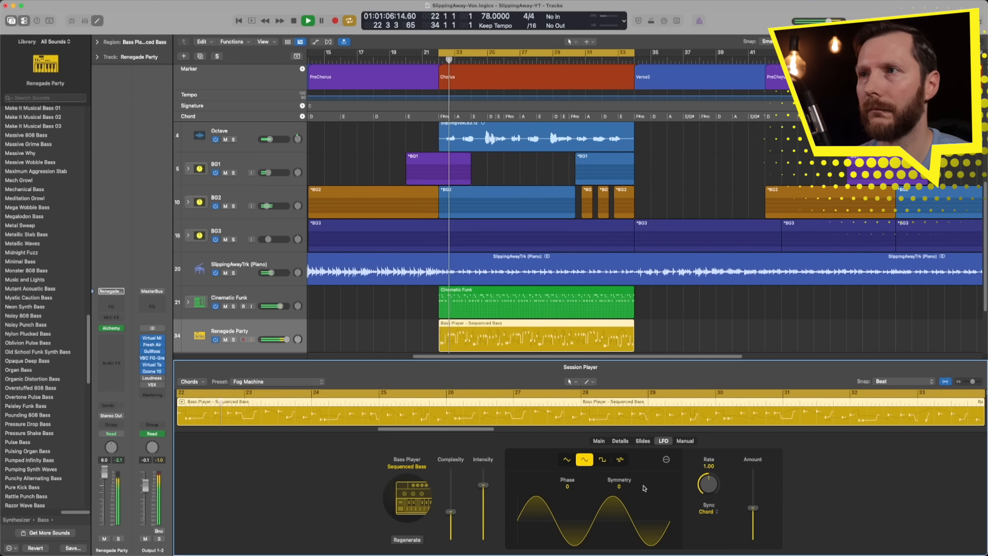
Step: Set the bass player's Note Length to 35 and increase Melody slightly
click(599, 441)
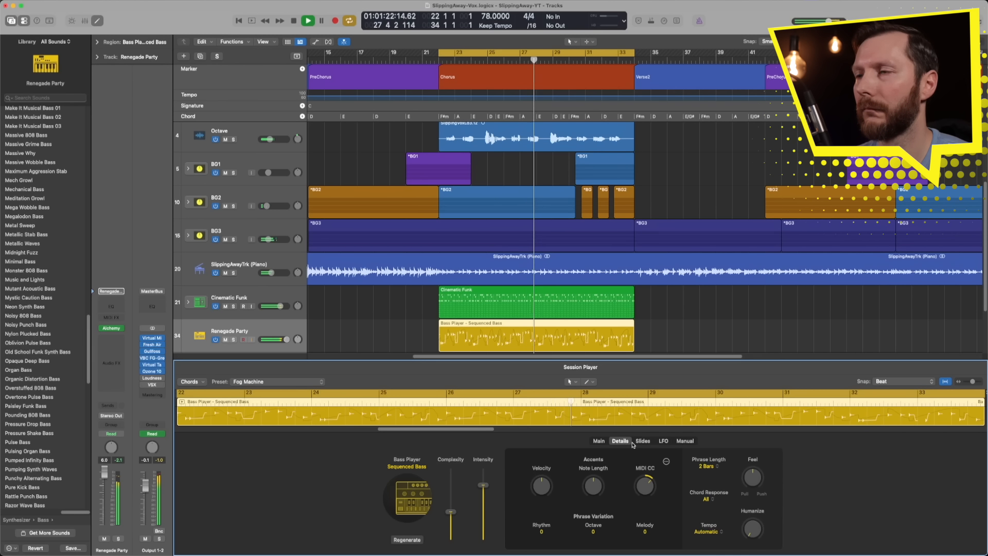
drag(619, 530, 622, 531)
drag(523, 502, 535, 503)
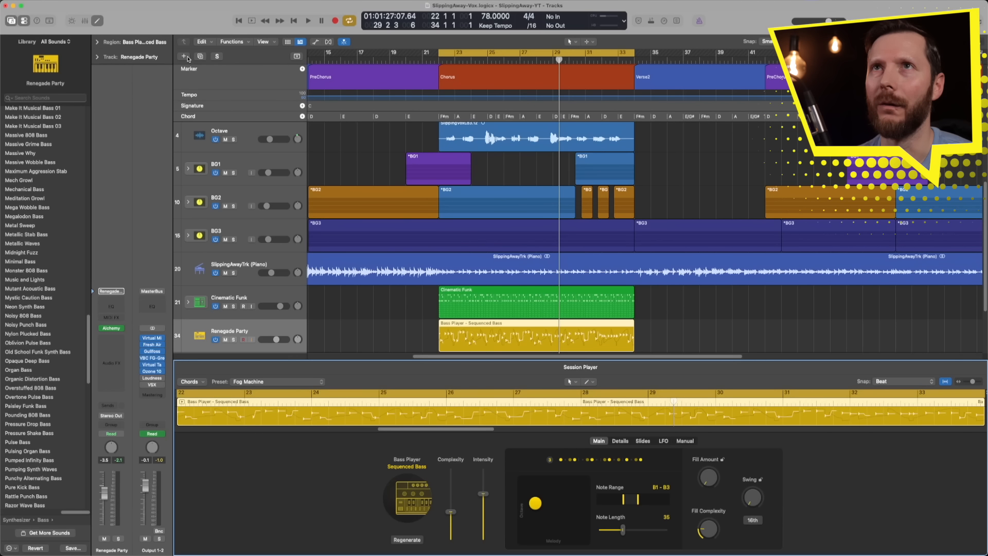
Step: Create a Keyboard Player session track in the Modulated Pad style with stereo output
click(185, 56)
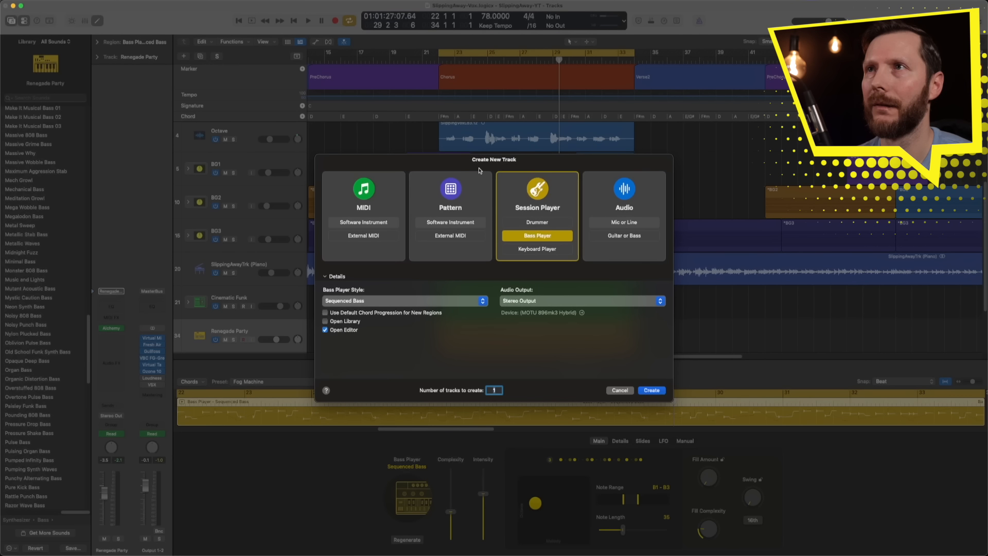
click(524, 249)
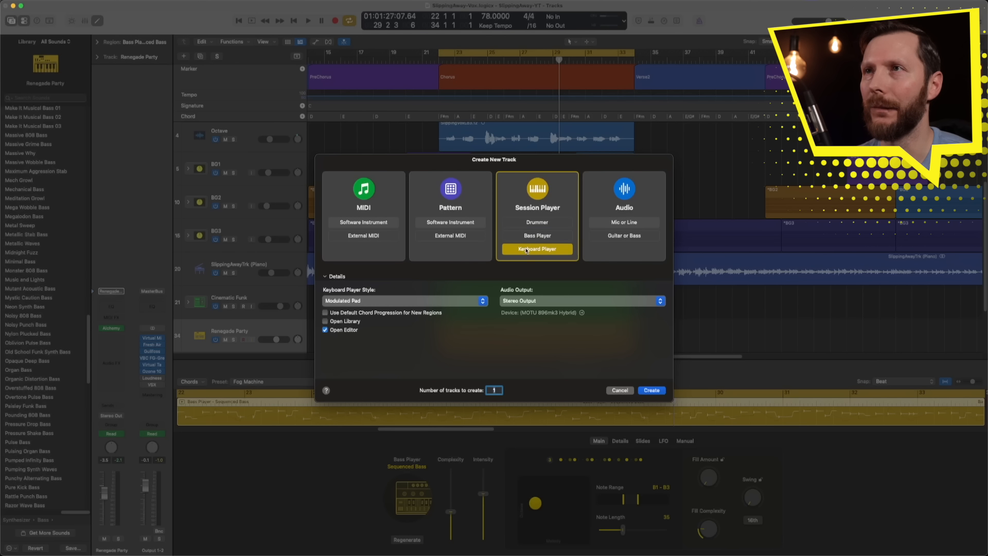
click(413, 302)
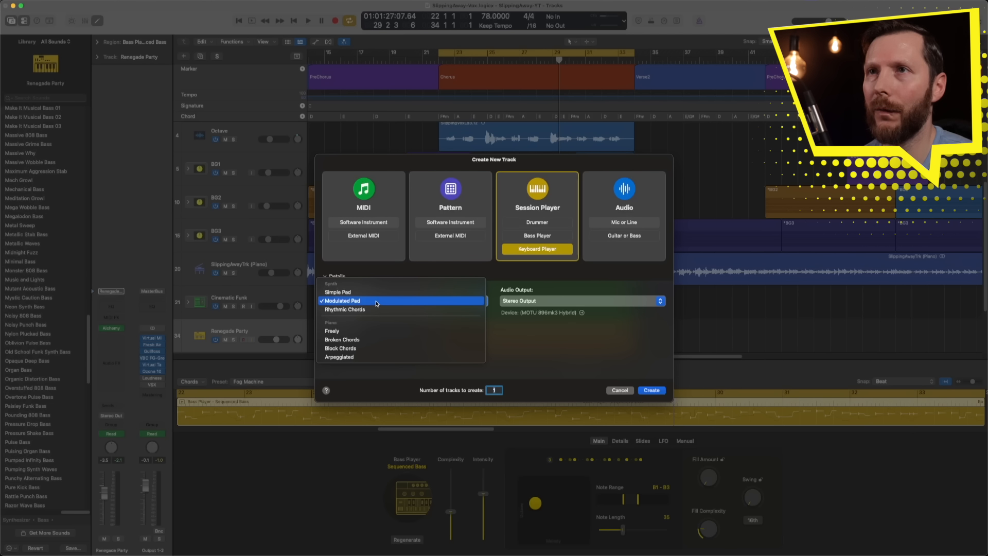
click(356, 302)
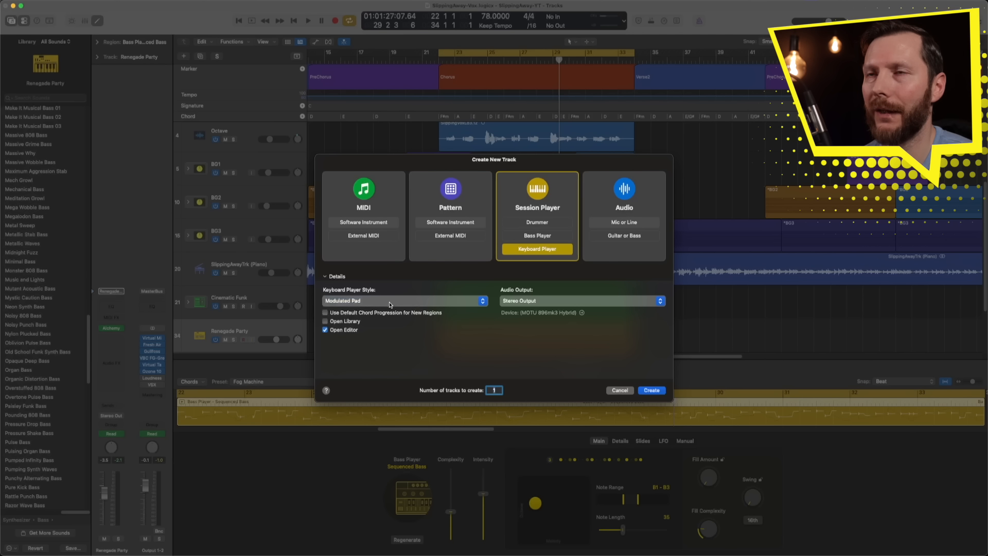
click(649, 390)
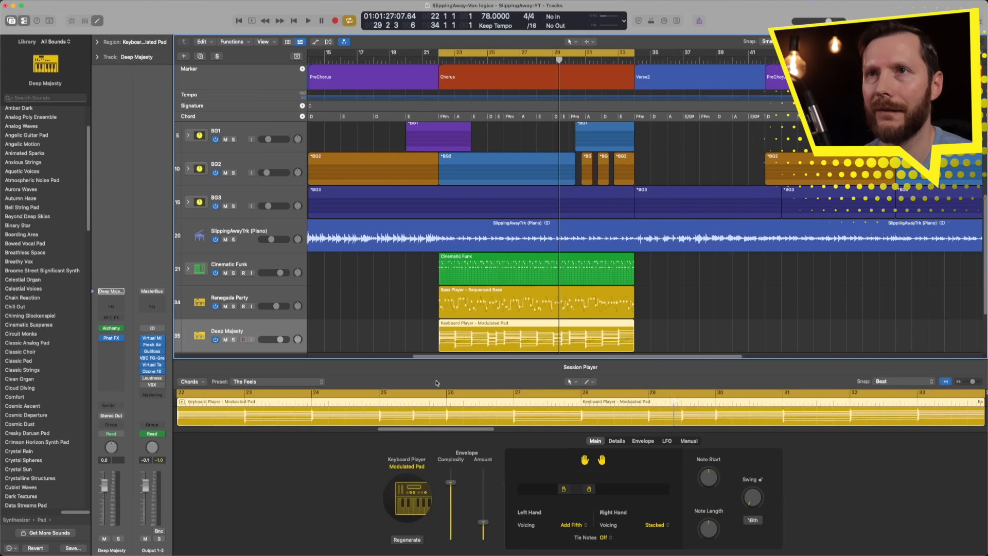
Step: Solo the Deep Majesty pad during playback and shift both hands of the keyboard player to a higher range
key(space)
click(234, 340)
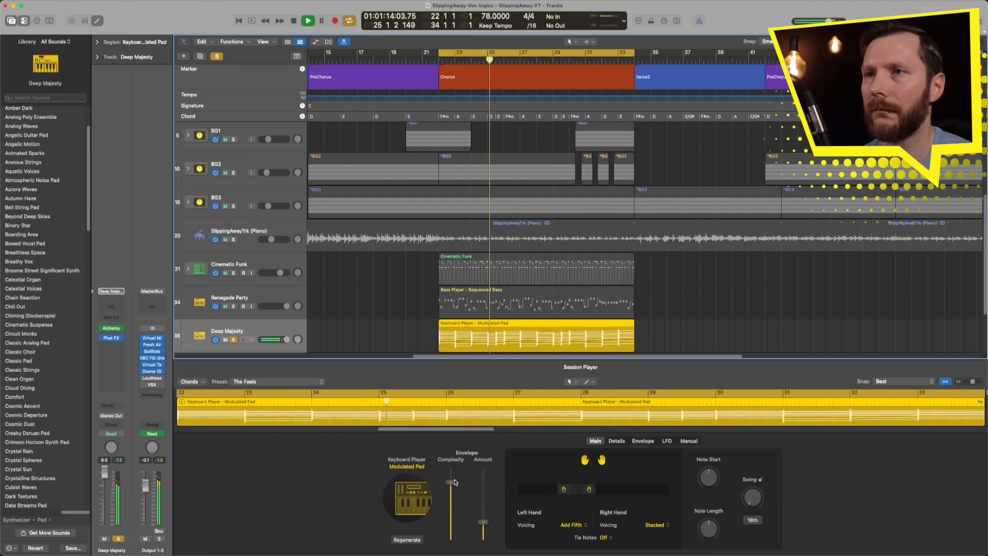
click(609, 442)
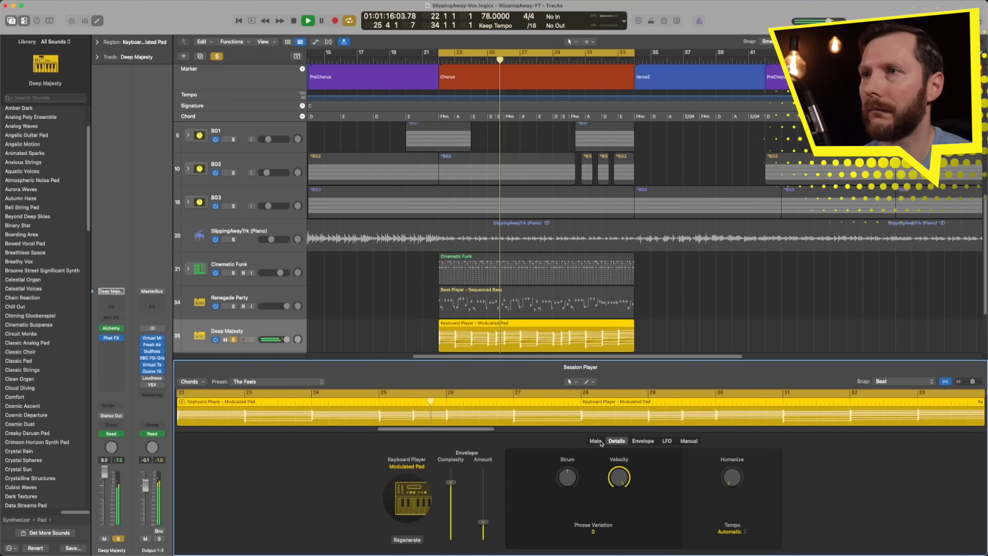
click(600, 442)
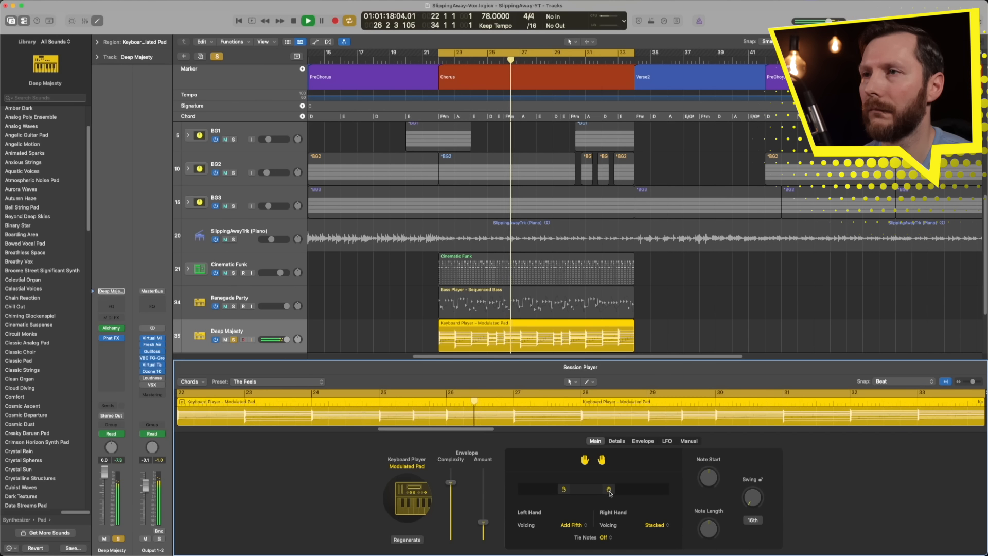
drag(610, 492, 590, 493)
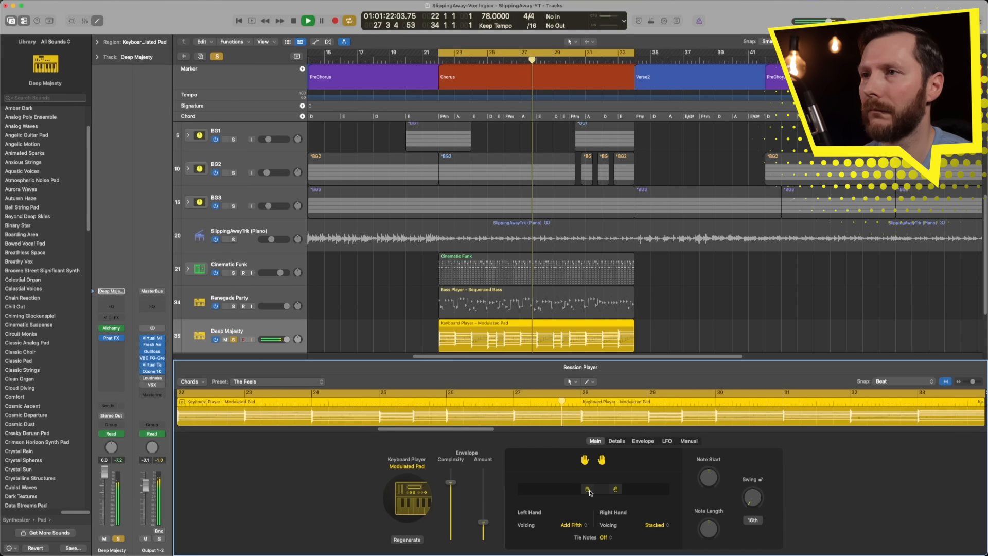
Step: Set the pad envelope's Attack to 63 for a slower swell
click(620, 441)
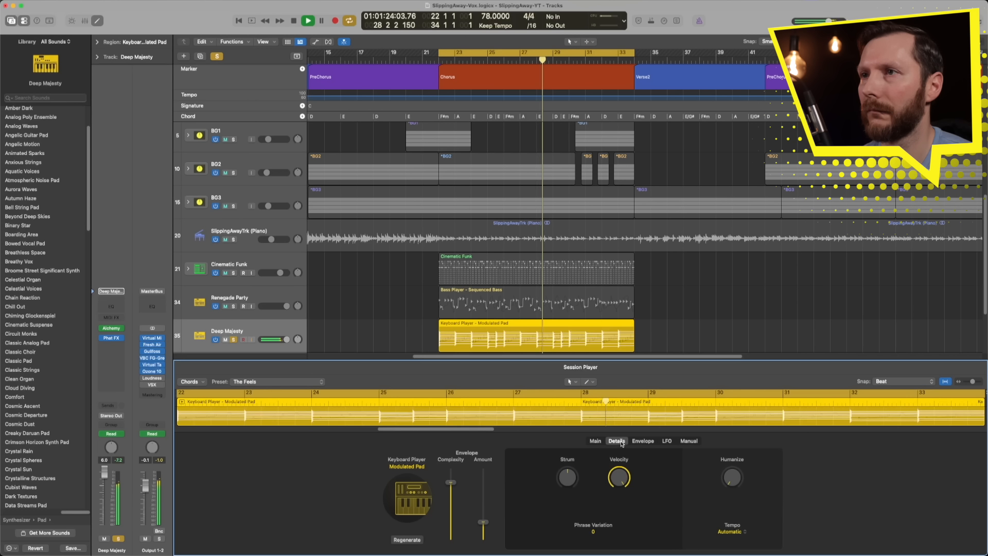
click(642, 441)
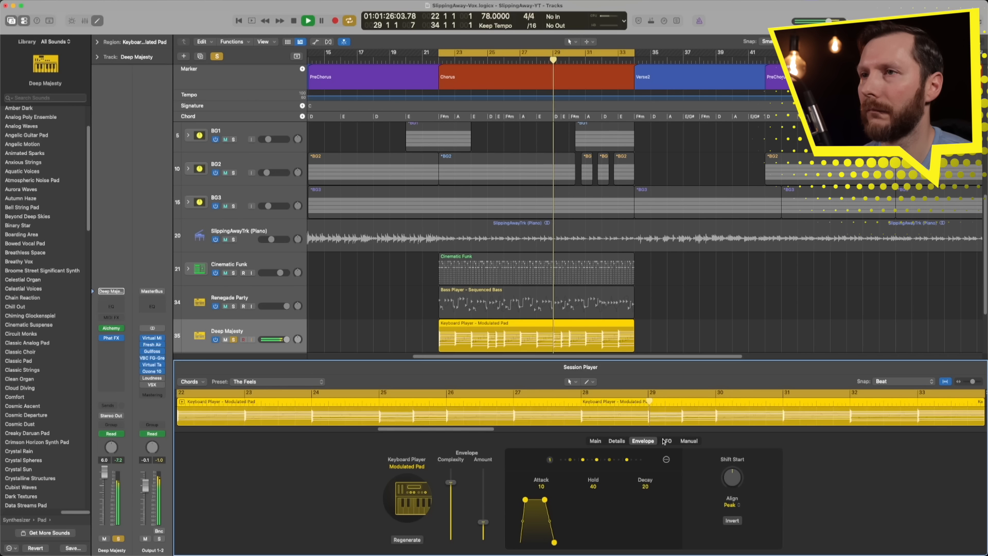
drag(525, 499, 553, 502)
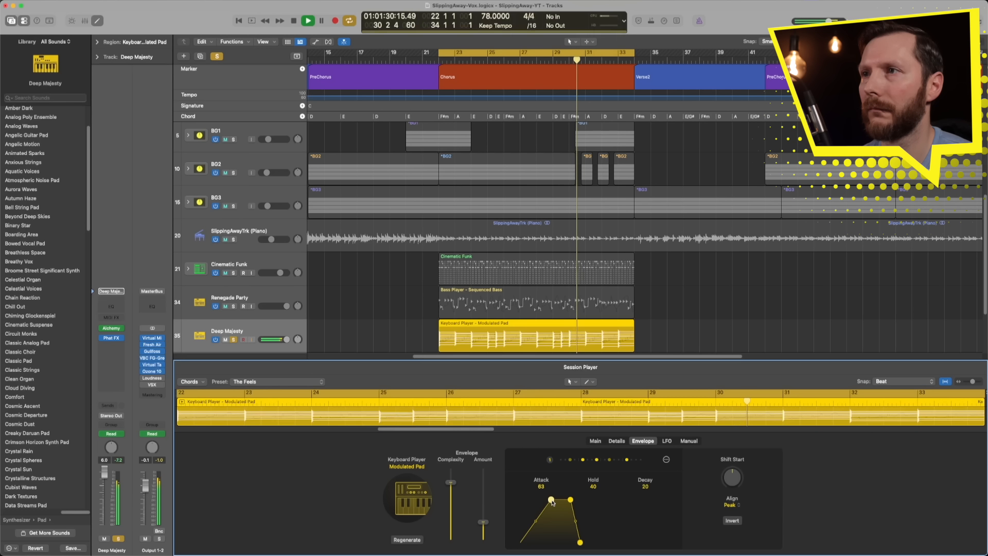
Step: Set the pad's LFO to a sine wave with amount 41 % and Symmetry 50, and solo the Renegade Party bass alongside it
click(669, 442)
drag(758, 517, 758, 513)
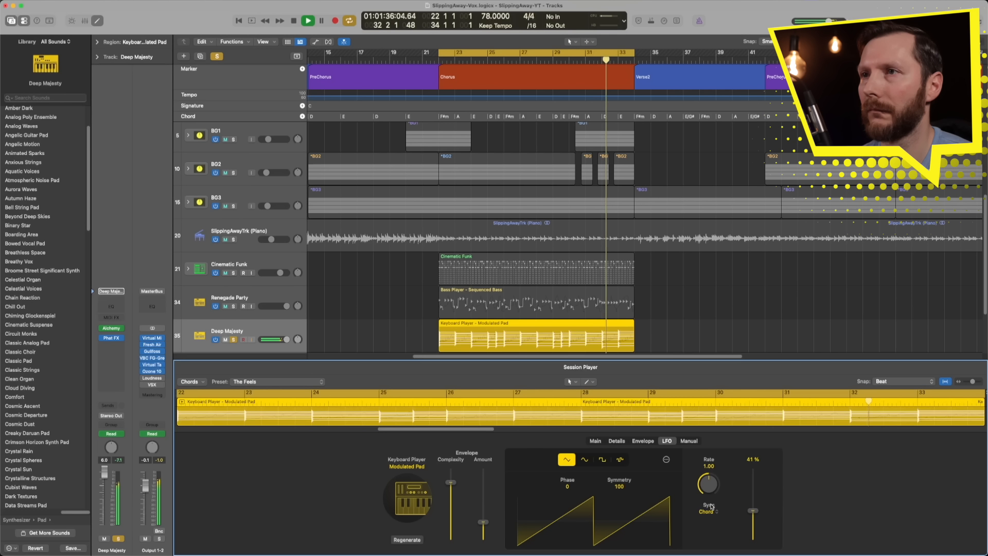
click(585, 458)
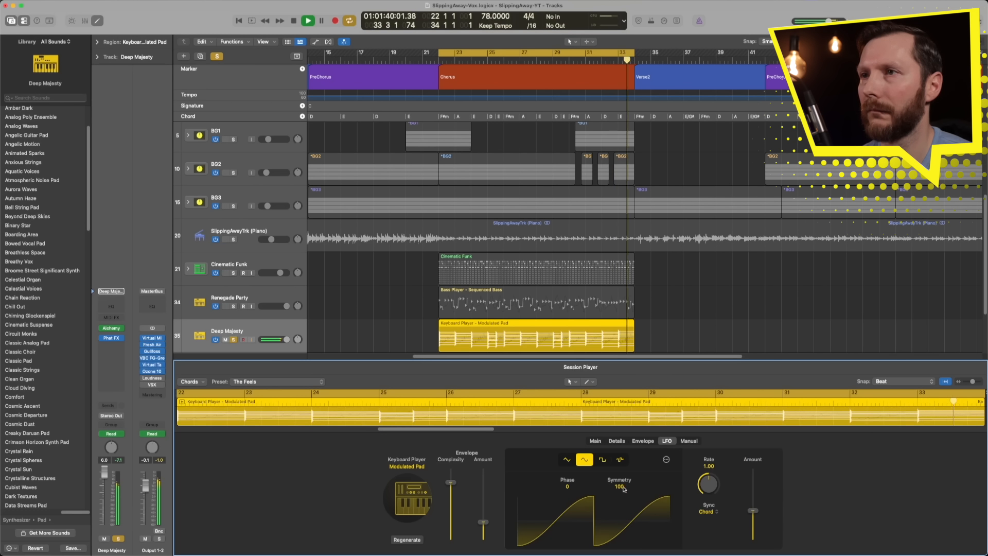
drag(617, 490, 618, 515)
click(234, 306)
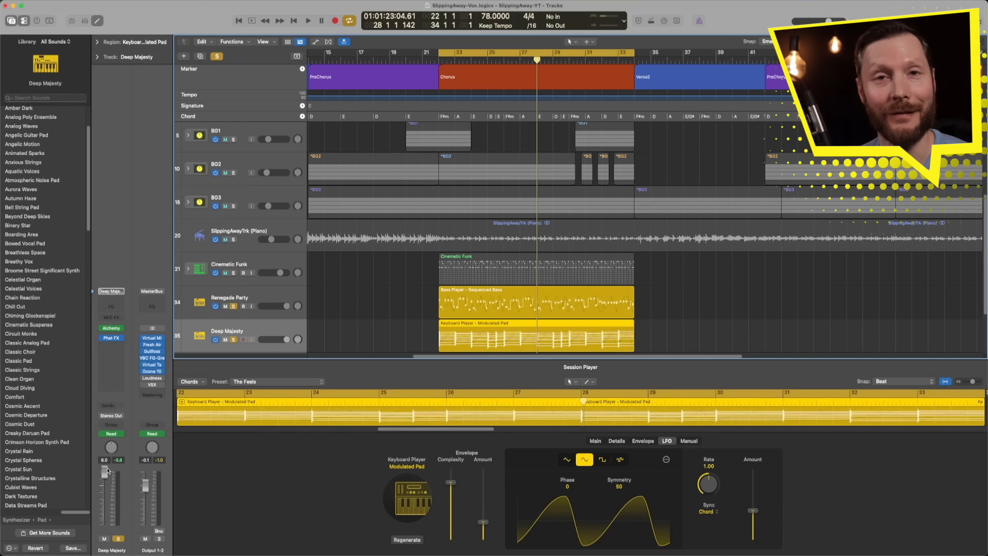
Step: Show track automation and switch the Deep Majesty and Renegade Party tracks to region-based Volume automation
key(a)
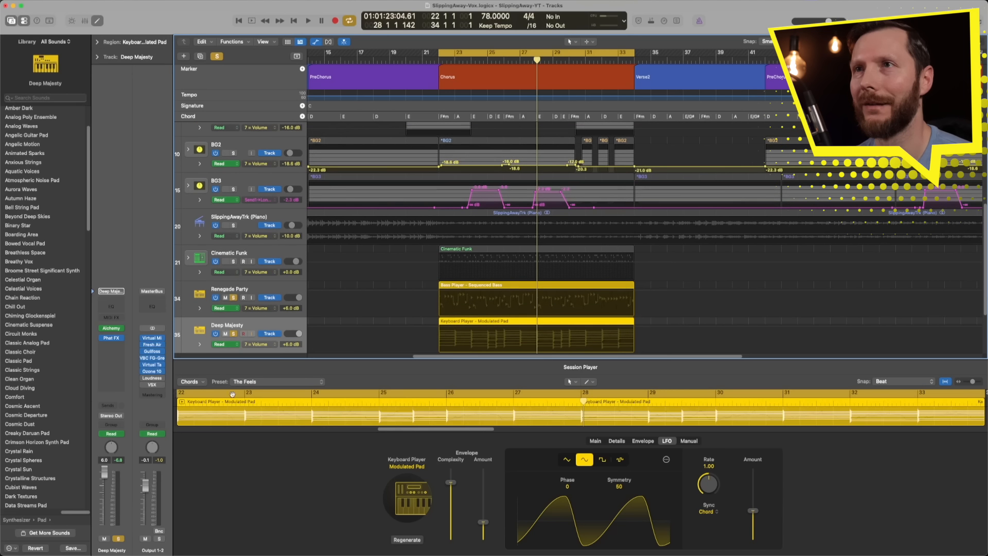
click(263, 337)
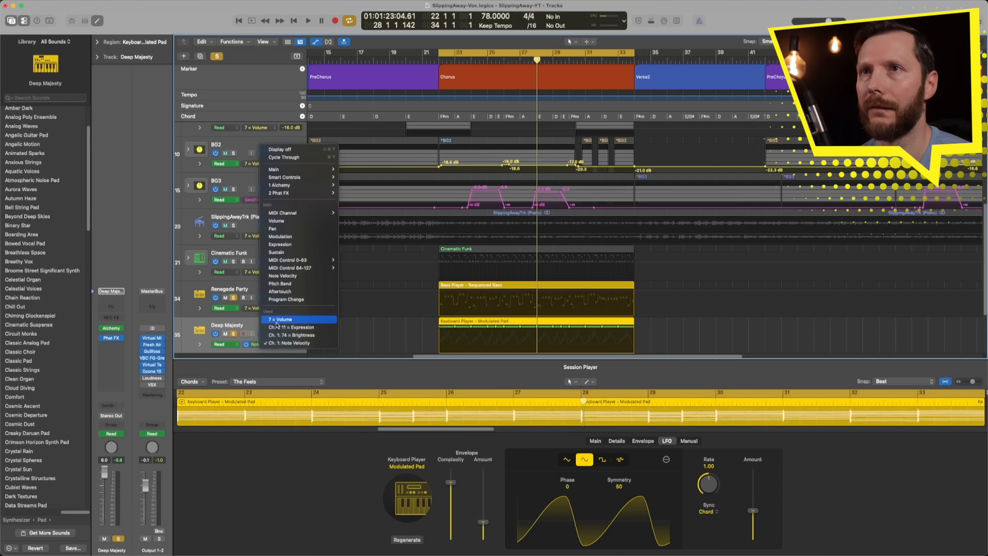
click(277, 326)
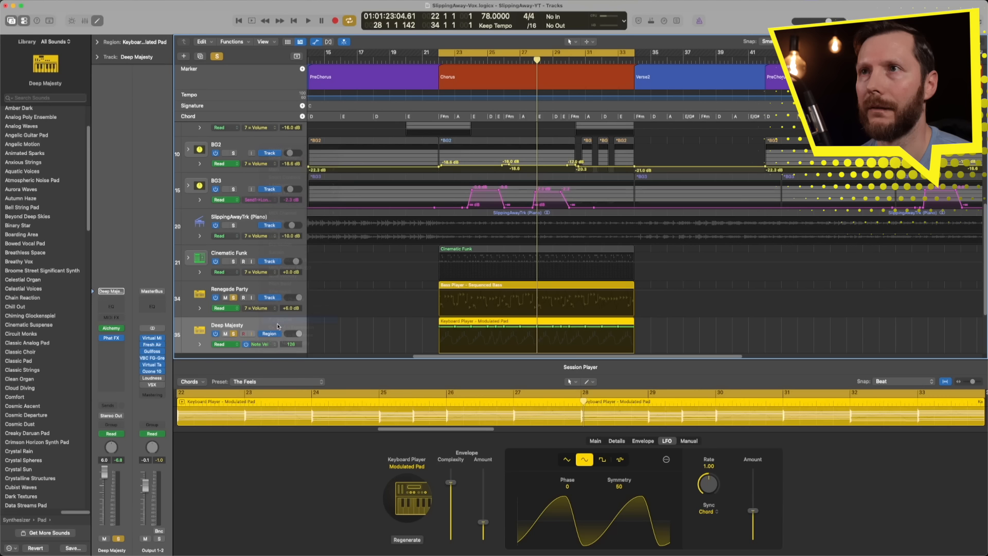
click(274, 297)
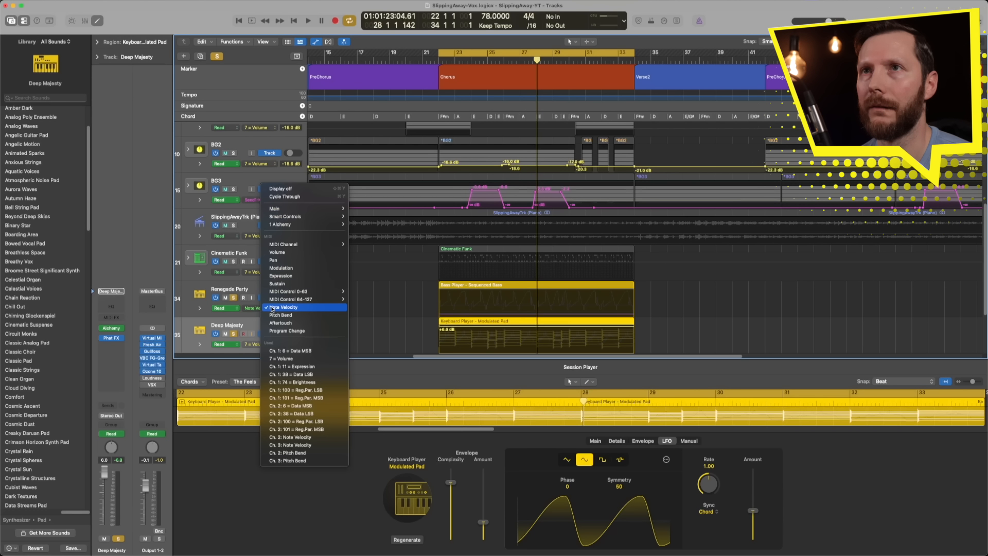
click(278, 252)
Step: During playback, lower the region volume to -8.8 dB on Renegade Party and -2.1 dB on Deep Majesty
drag(461, 292, 467, 339)
key(space)
drag(459, 302, 459, 302)
drag(463, 338, 453, 304)
scroll(372, 318, down, 1)
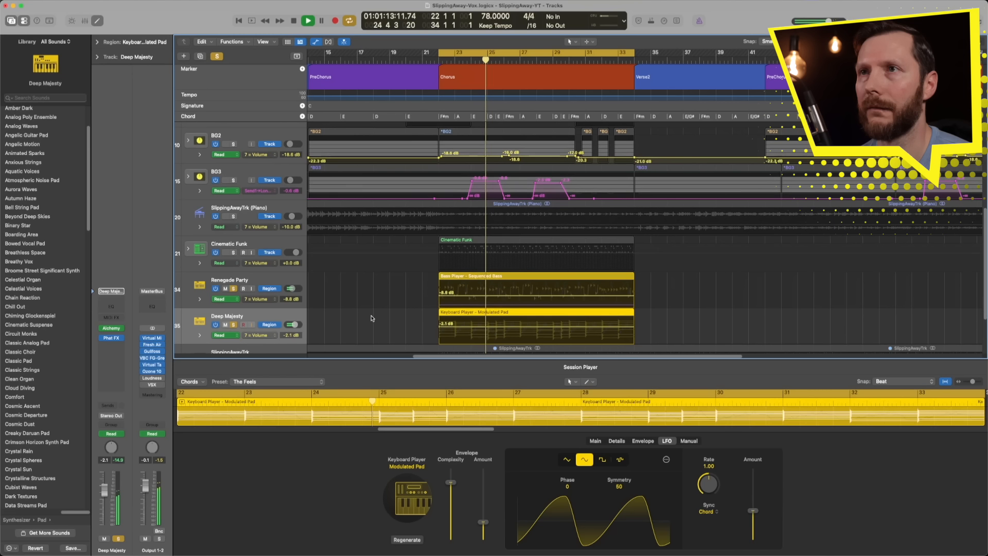
Step: Unsolo the bass and pad tracks and set the Renegade Party region volume to -7.1 dB against the full mix
scroll(372, 318, down, 1)
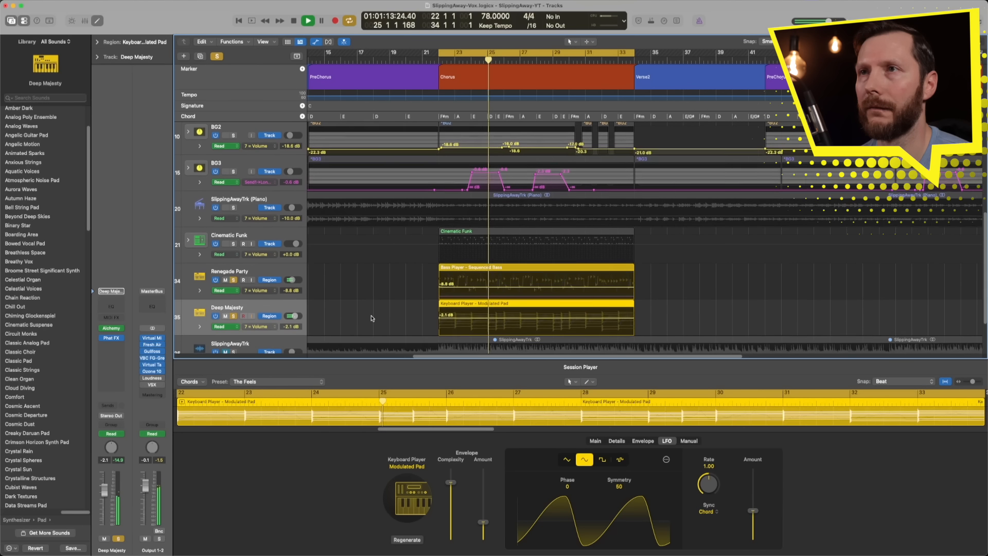
click(234, 280)
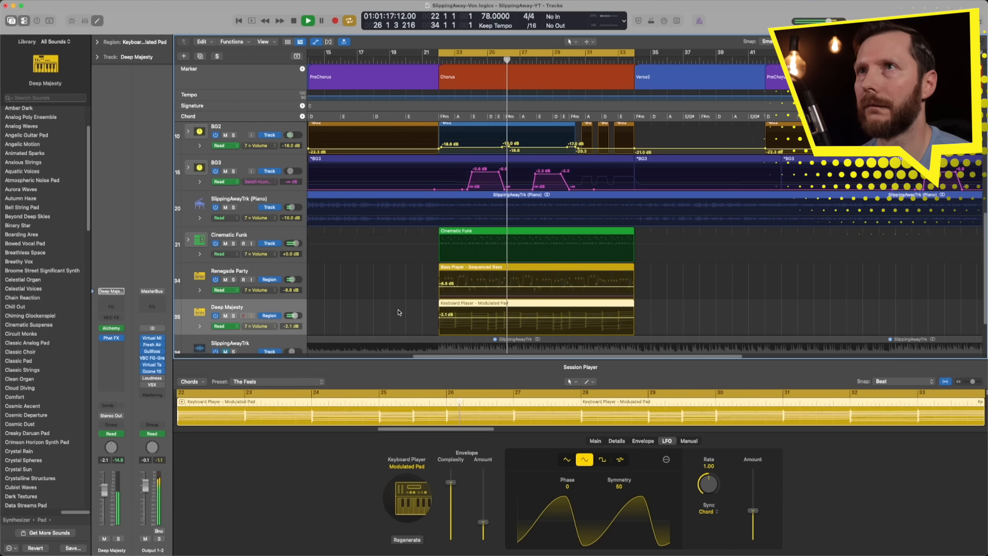
drag(454, 287, 454, 286)
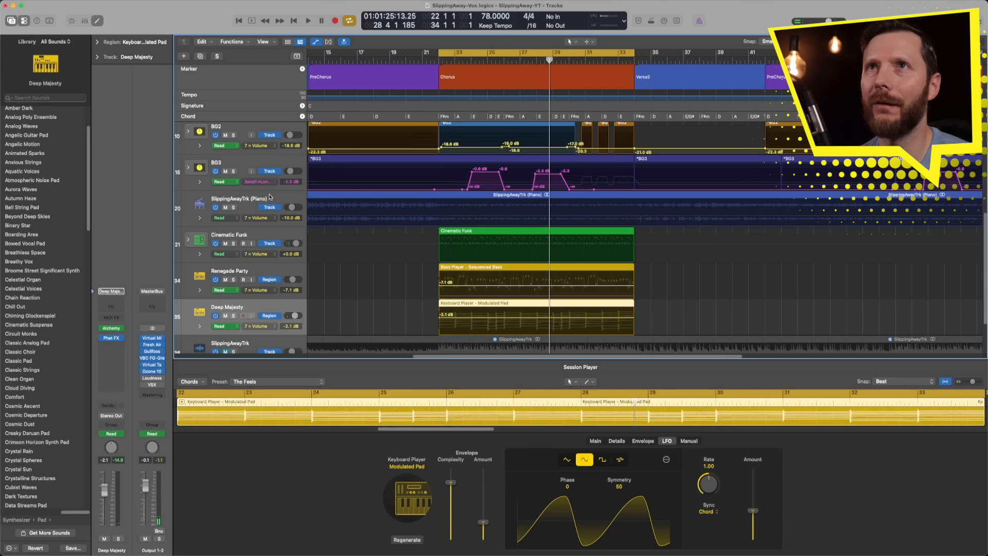
Step: Create a Keyboard Player session track in the Rhythmic Chords style with stereo output
key(alt+super+n)
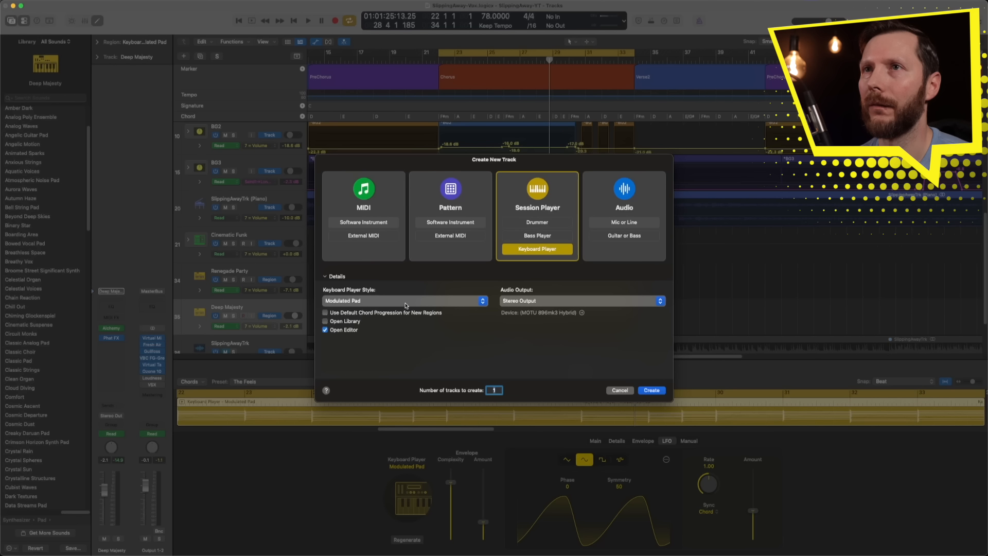
click(398, 304)
click(472, 310)
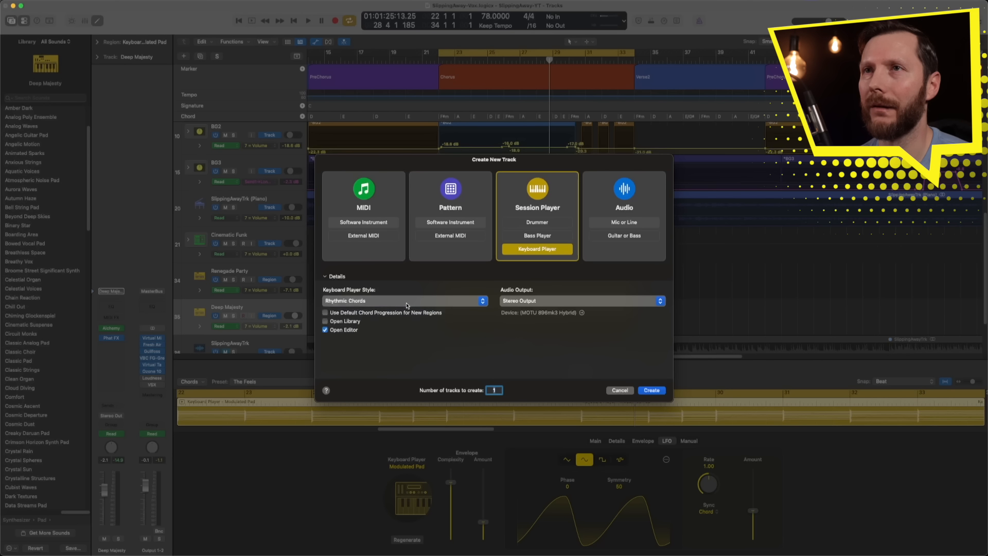
click(651, 391)
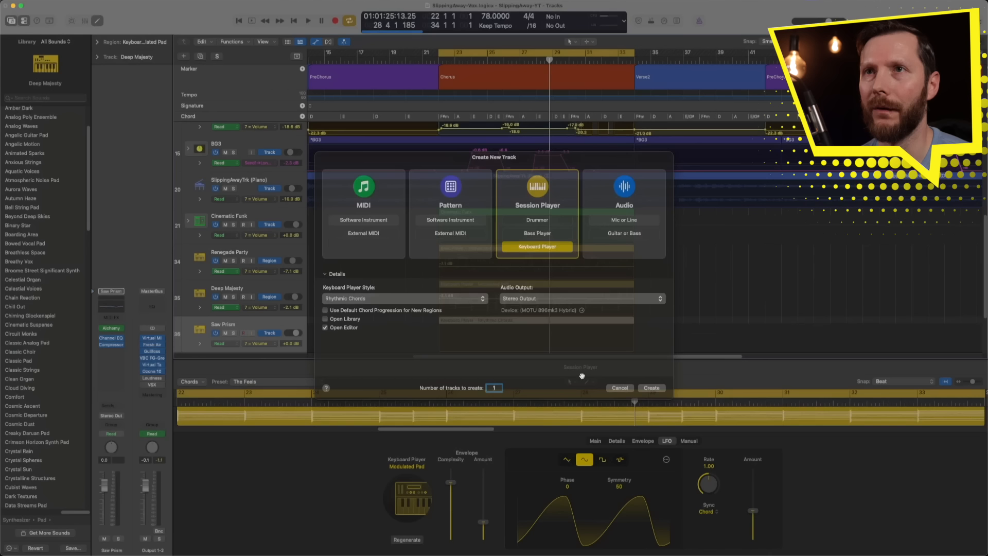
Step: Solo Saw Prism during playback, try its LFO shapes, and settle on the random stepped waveform with amount 58 %
click(234, 333)
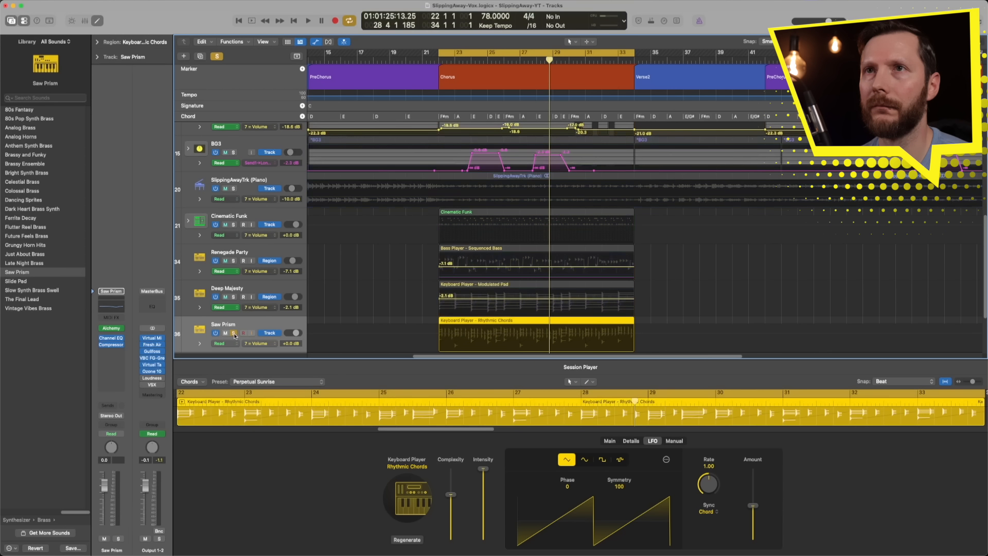
drag(292, 332, 302, 333)
key(space)
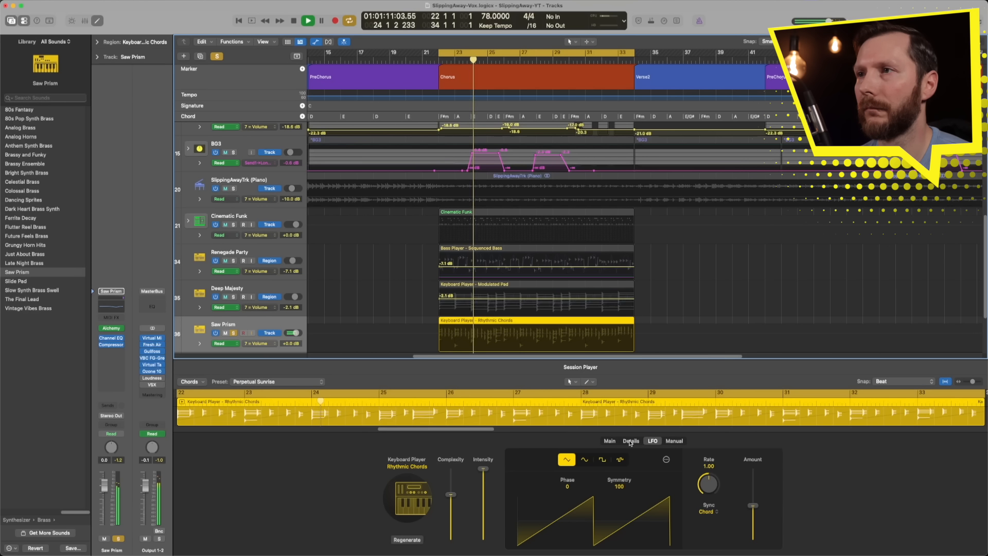
click(584, 459)
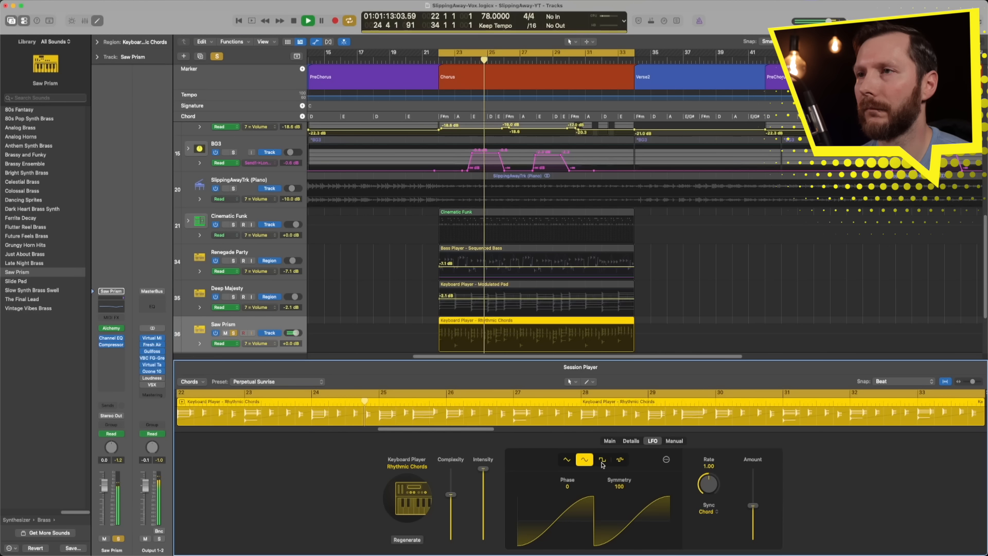
click(602, 459)
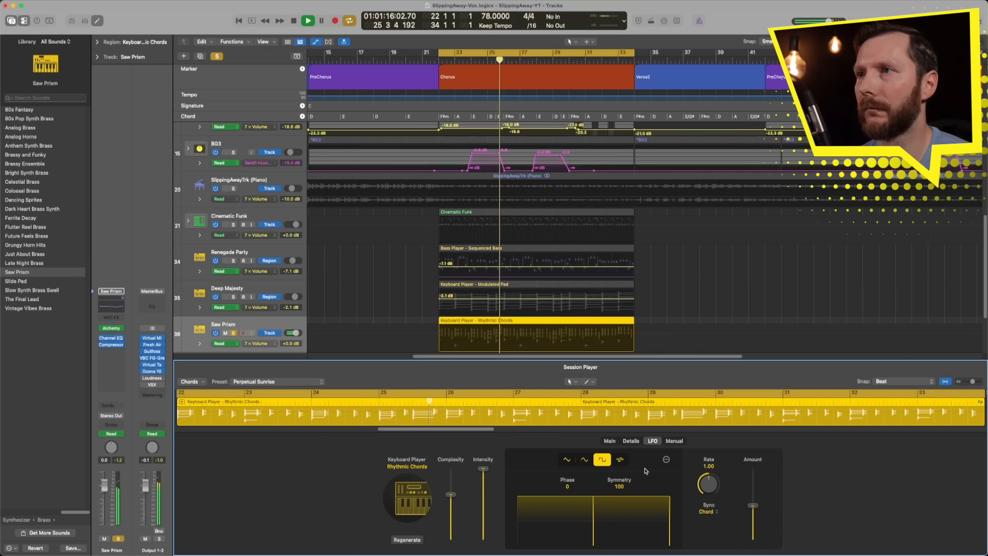
click(620, 459)
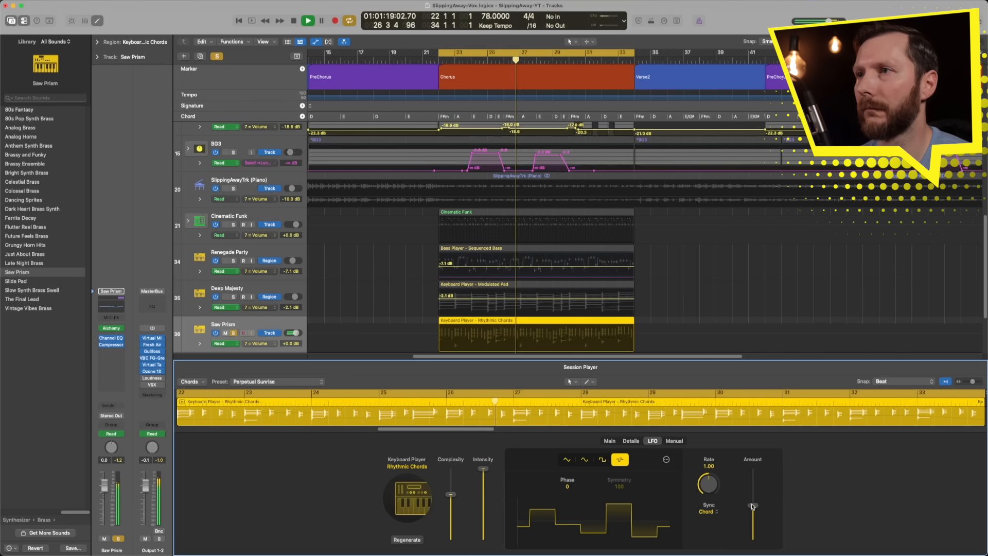
drag(752, 506, 752, 505)
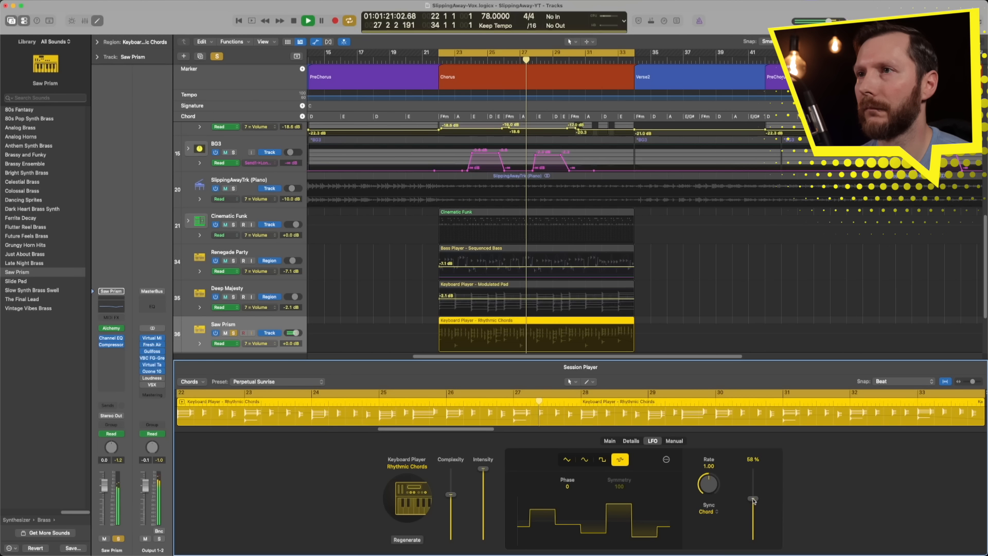
Step: Shift both hands of the Rhythmic Chords keyboard player to a higher range
click(610, 441)
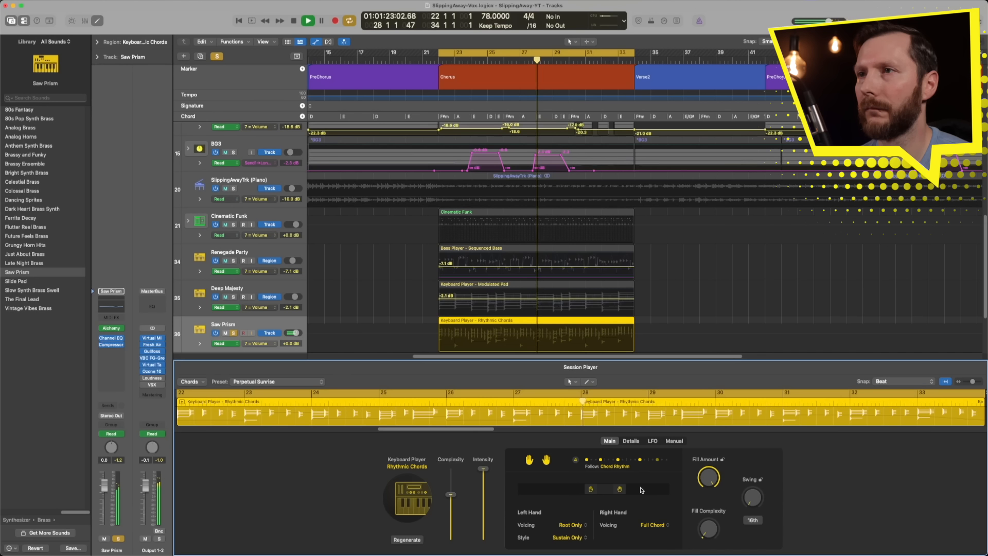
mouse_move(619, 489)
mouse_down()
mouse_move(642, 490)
mouse_move(604, 489)
mouse_move(635, 493)
mouse_up()
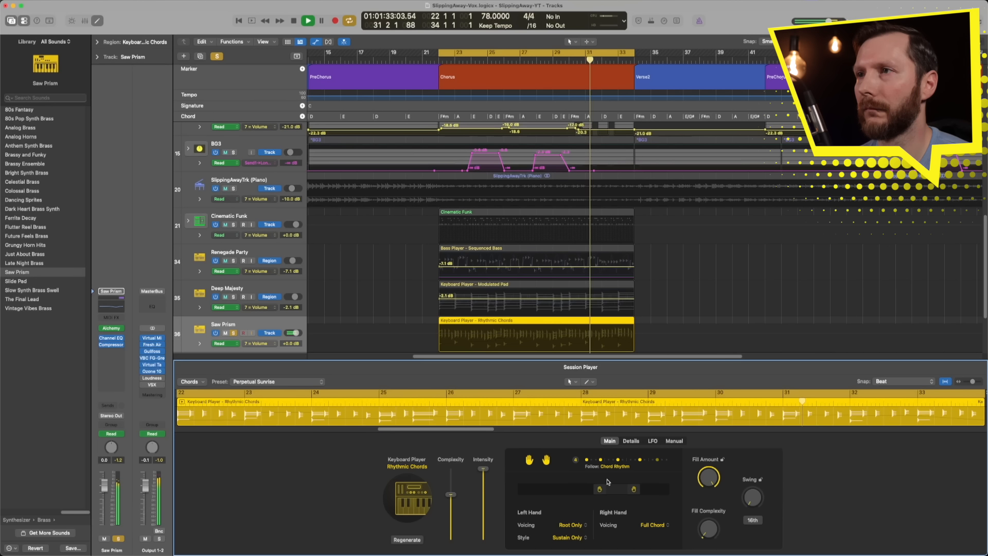
drag(709, 479, 708, 519)
click(631, 441)
click(610, 441)
Step: Switch Saw Prism to region-based Volume automation, lower its region volume to -5.1 dB, and unsolo the track
drag(296, 333, 302, 333)
click(278, 346)
click(282, 345)
click(269, 333)
drag(467, 331, 479, 348)
key(s)
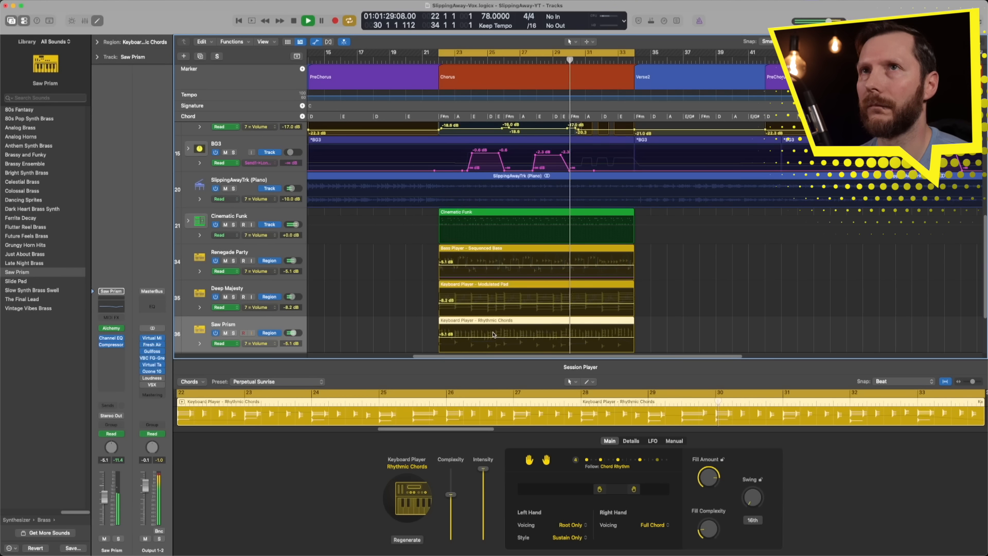
Step: Hide the track automation and turn off cycle mode, stopping playback at the end of the chorus
key(a)
key(c)
key(space)
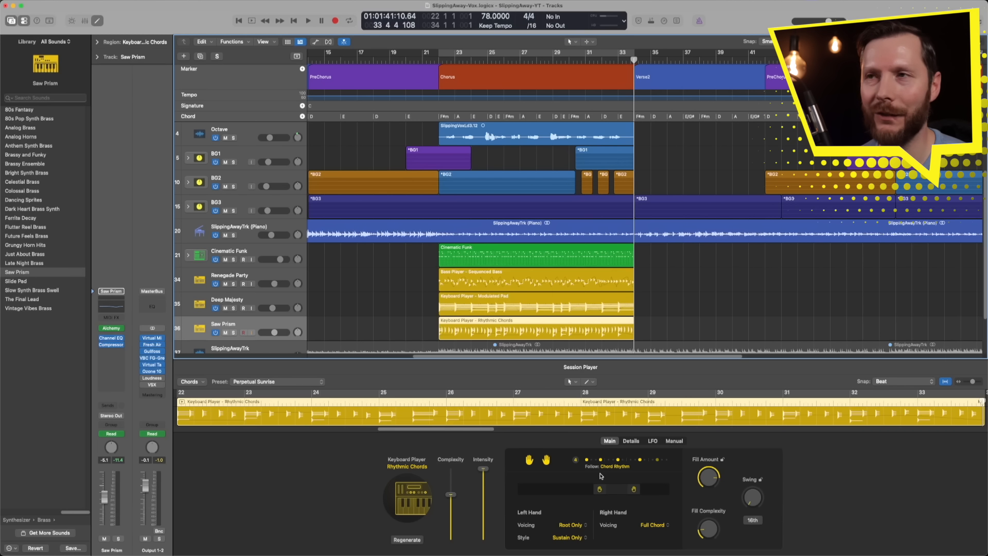
Step: Open the Sound Library and browse its sound, artist and instrument packs
click(36, 1)
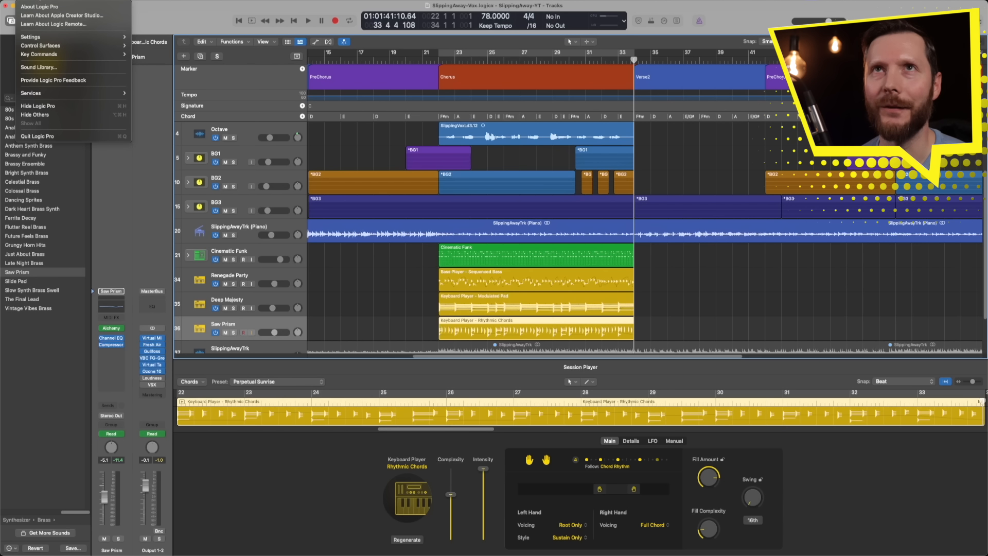
click(52, 69)
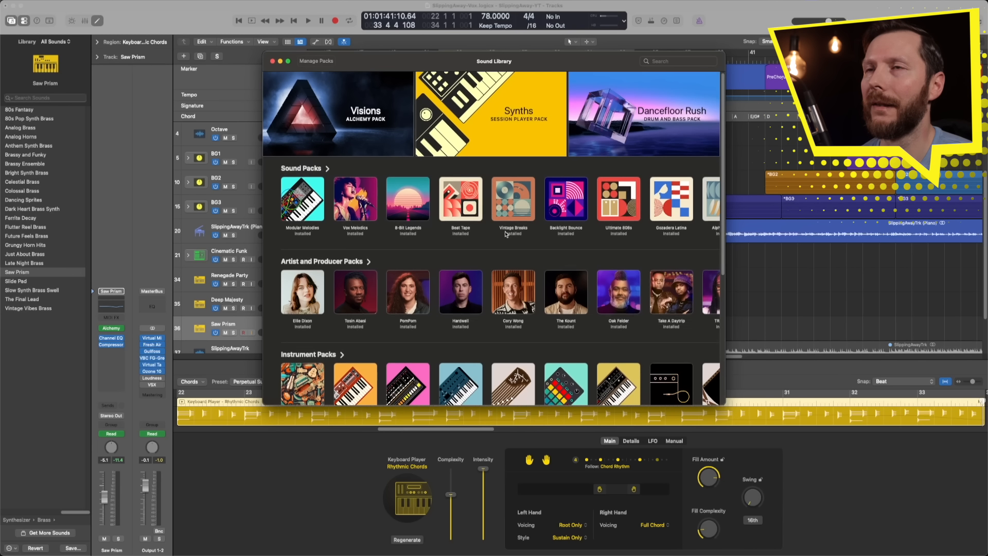
scroll(505, 232, down, 8)
scroll(505, 234, up, 8)
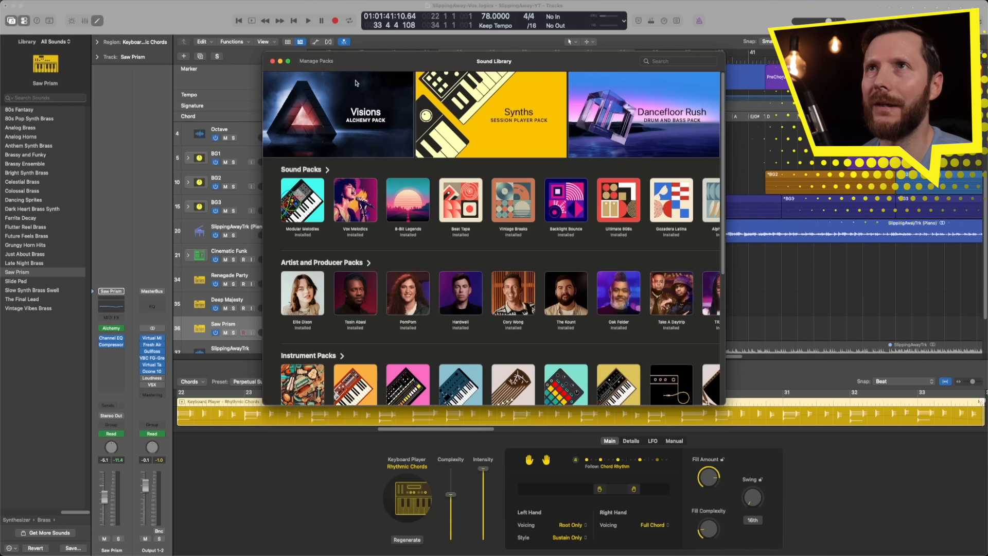
Step: Review the Manage Packs list with the installed packs and their sizes, and close the list
click(316, 61)
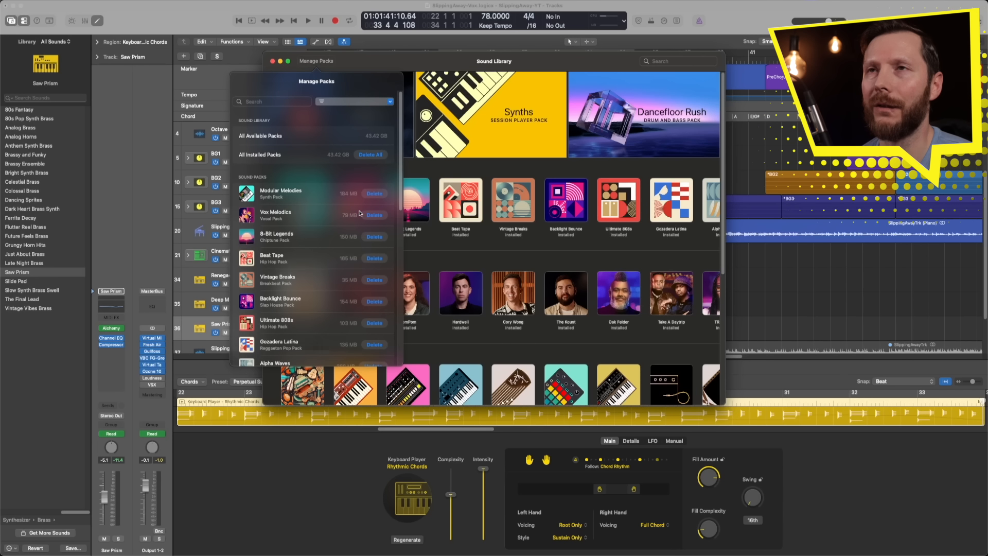
scroll(329, 245, down, 10)
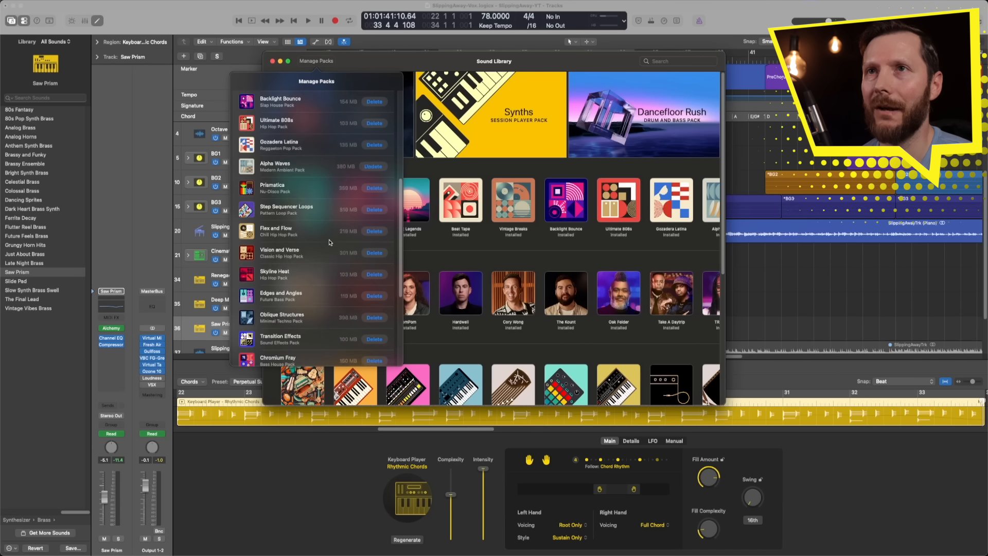
scroll(330, 242, down, 9)
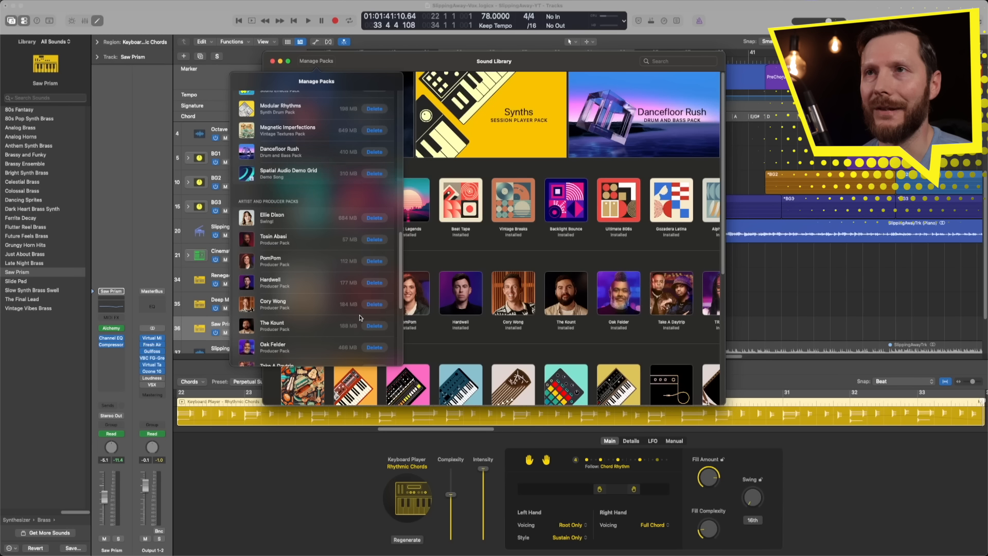
scroll(346, 285, up, 20)
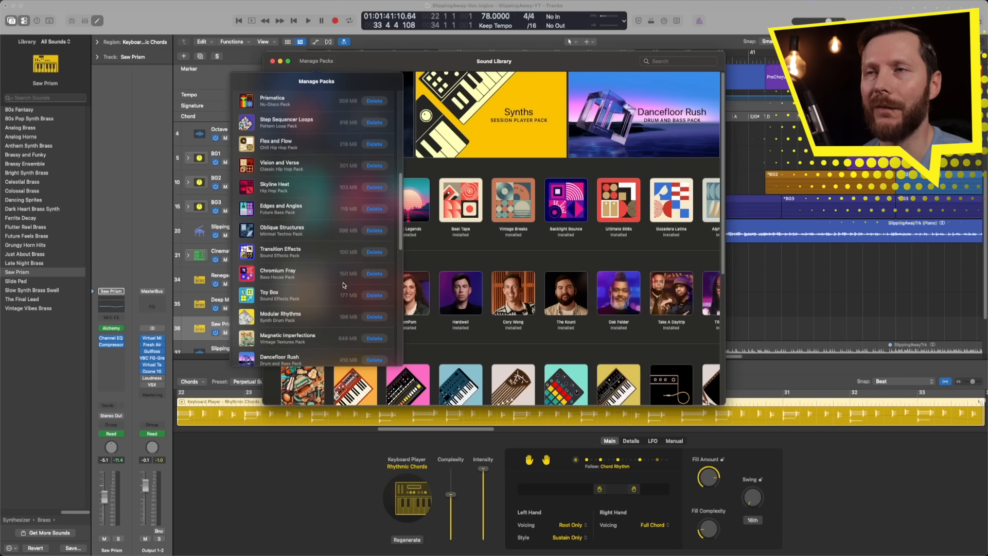
scroll(343, 285, up, 3)
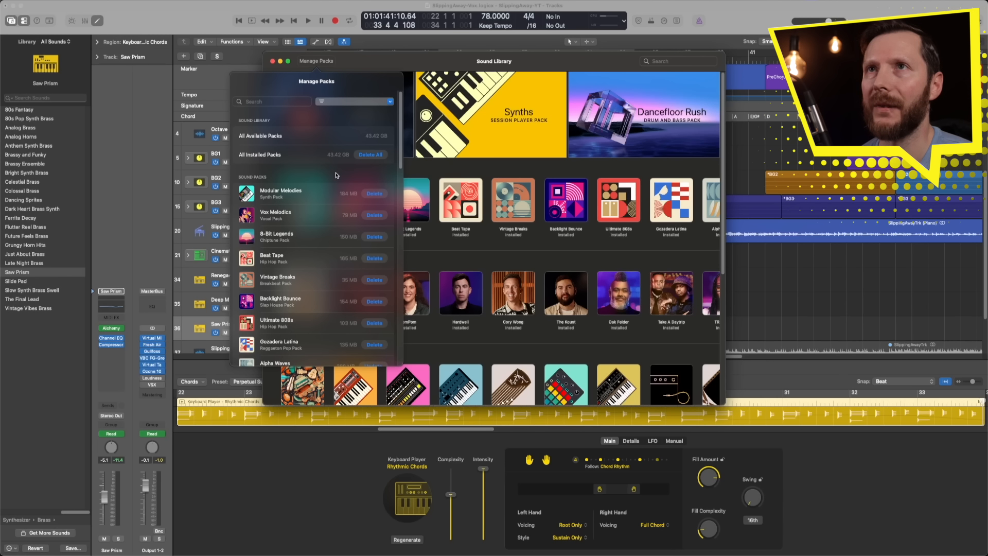
click(466, 172)
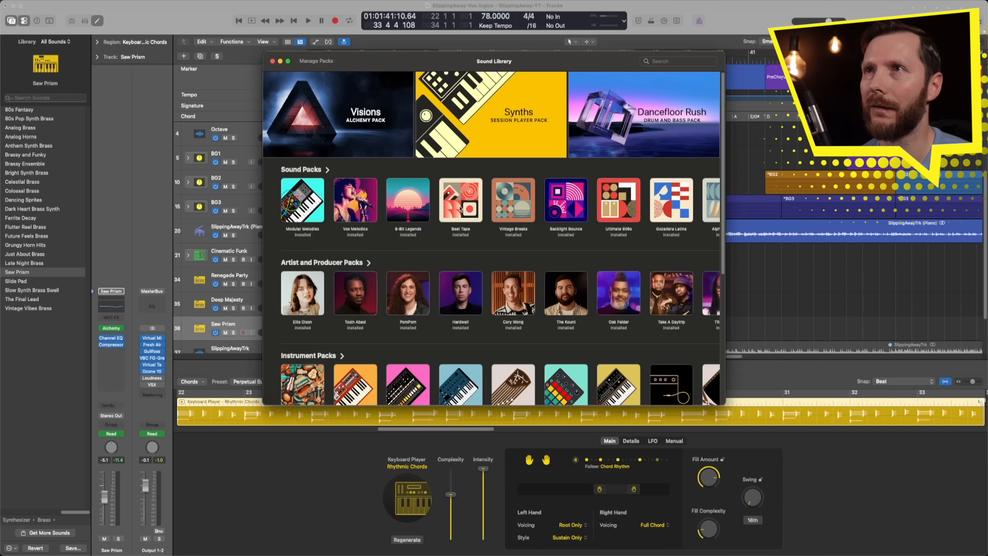
Step: View the details of the Vintage Breaks pack and close the Sound Library
click(513, 211)
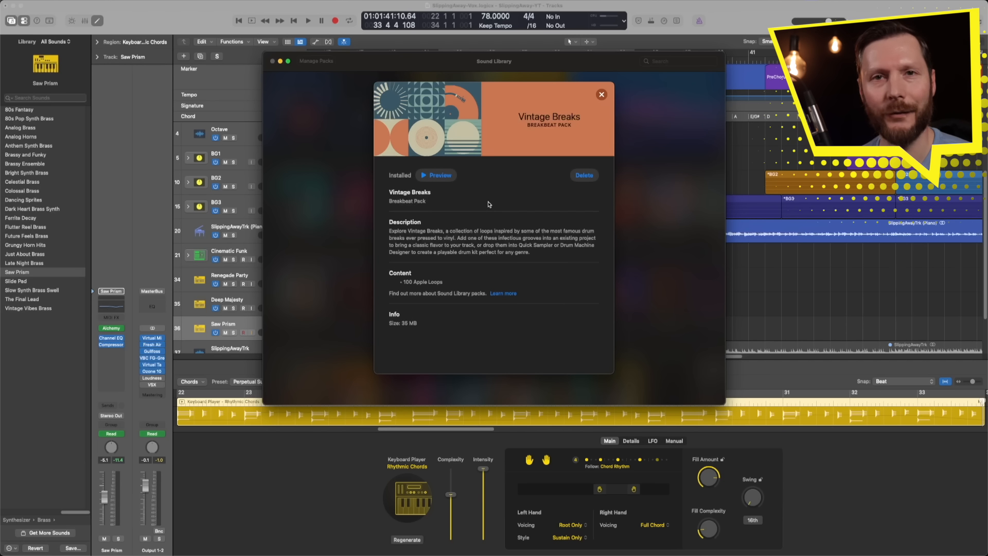
click(602, 94)
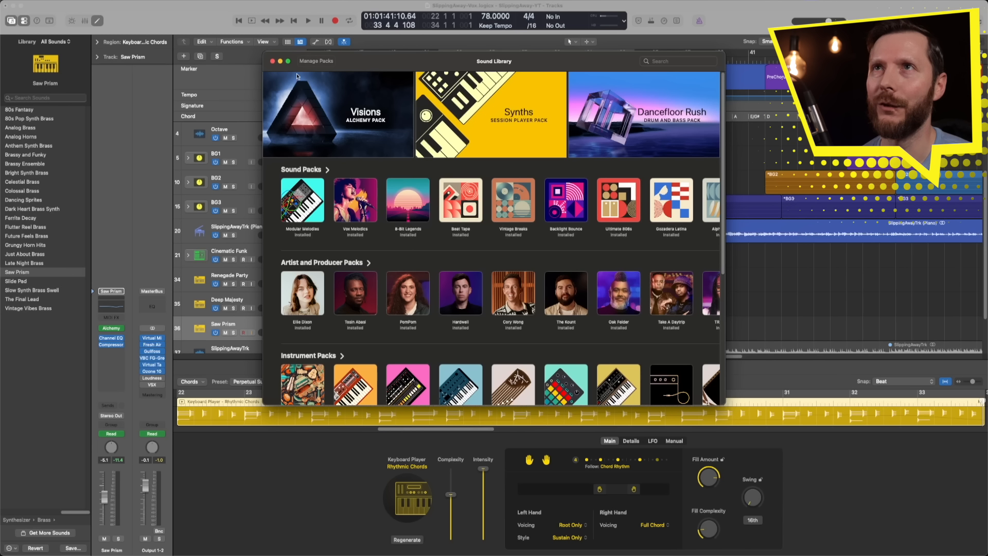
click(272, 61)
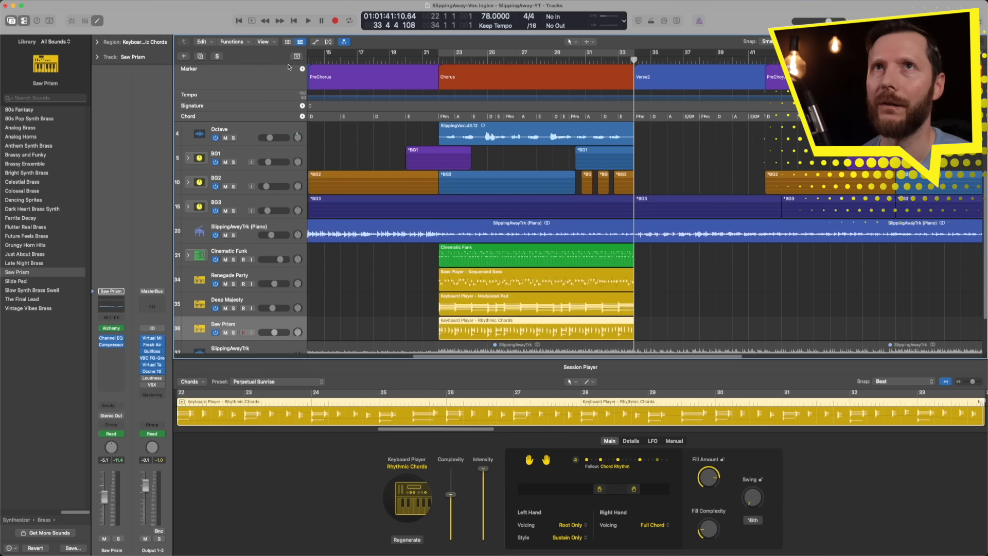
Step: Open the Sound Library section of the General settings to check the library's storage location
click(45, 1)
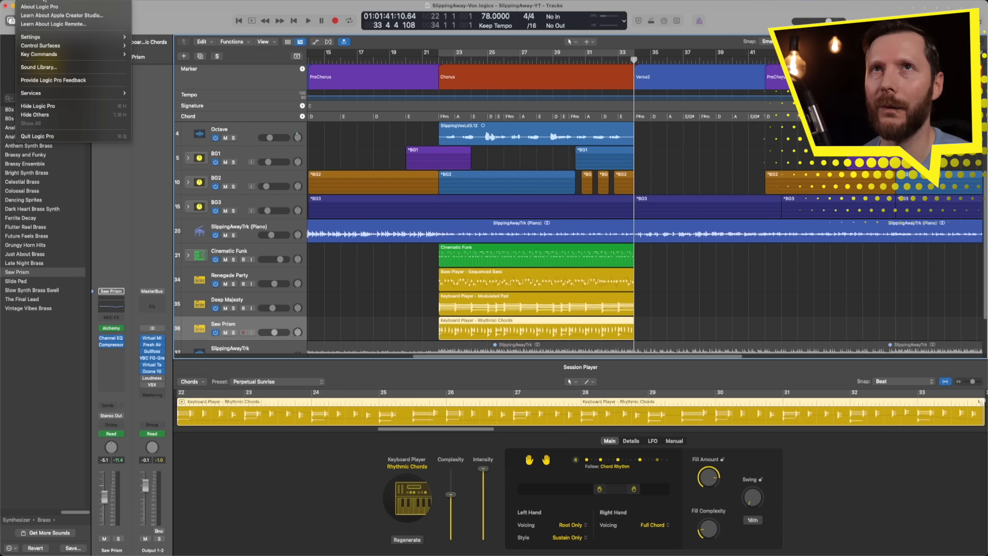
mouse_move(45, 38)
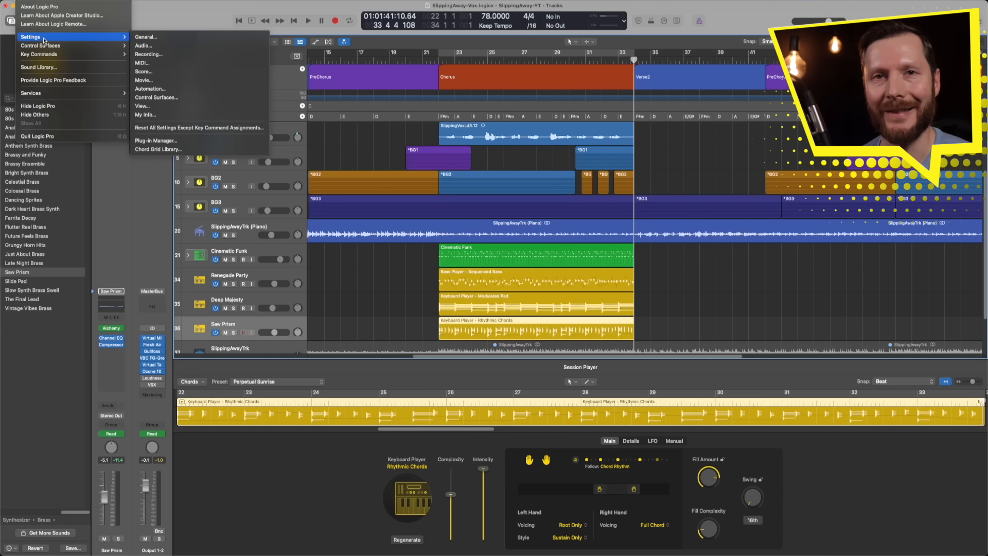
click(152, 37)
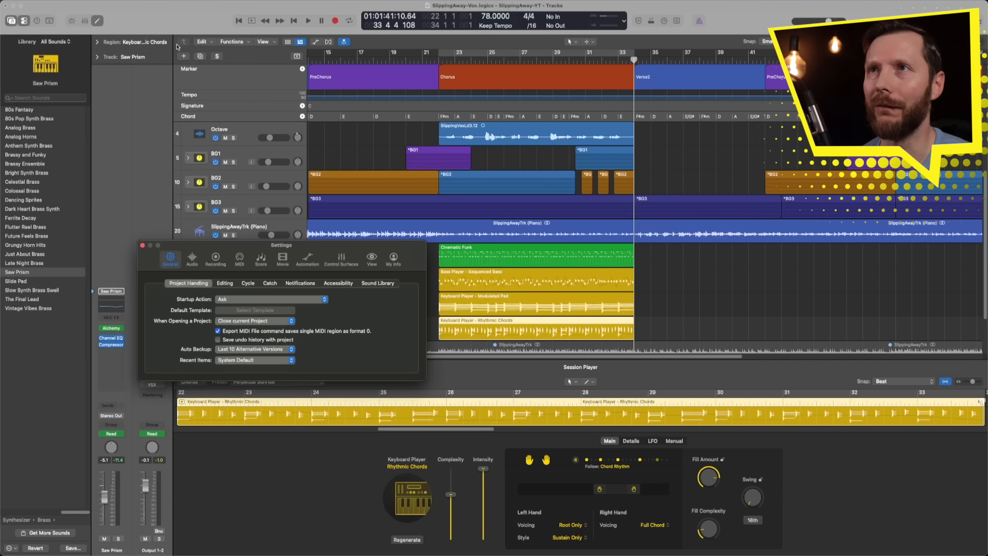
click(388, 284)
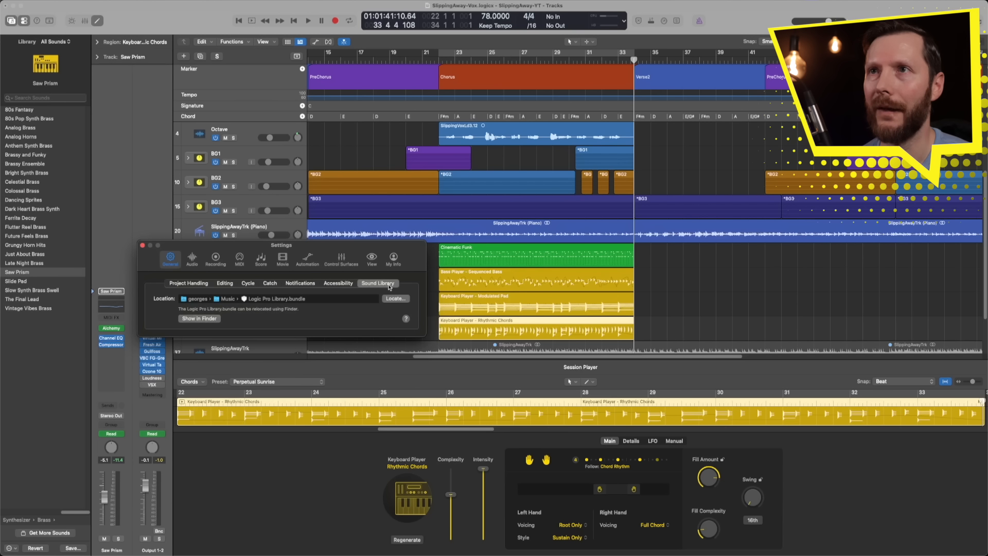